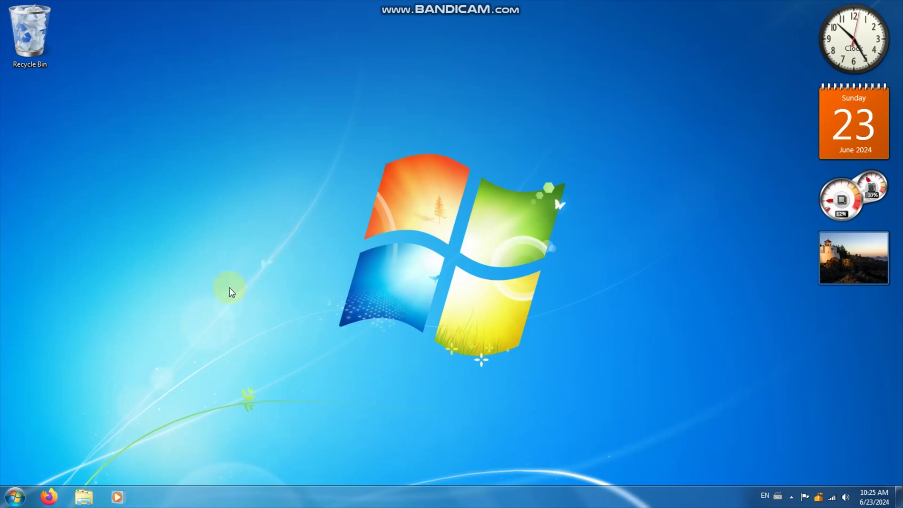
- Apply the 'Dark mode with Dark Windows 7 wallpaper' theme from Personalize
right_click(149, 371)
click(160, 363)
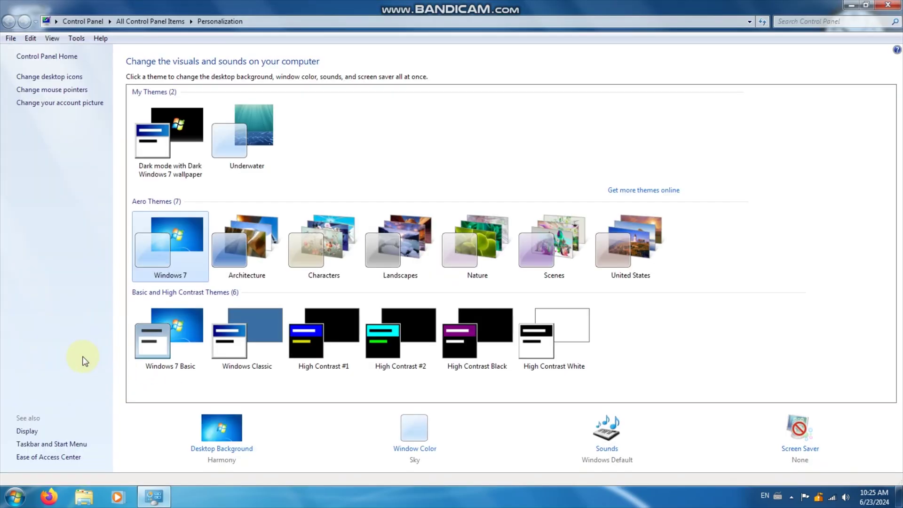
click(171, 121)
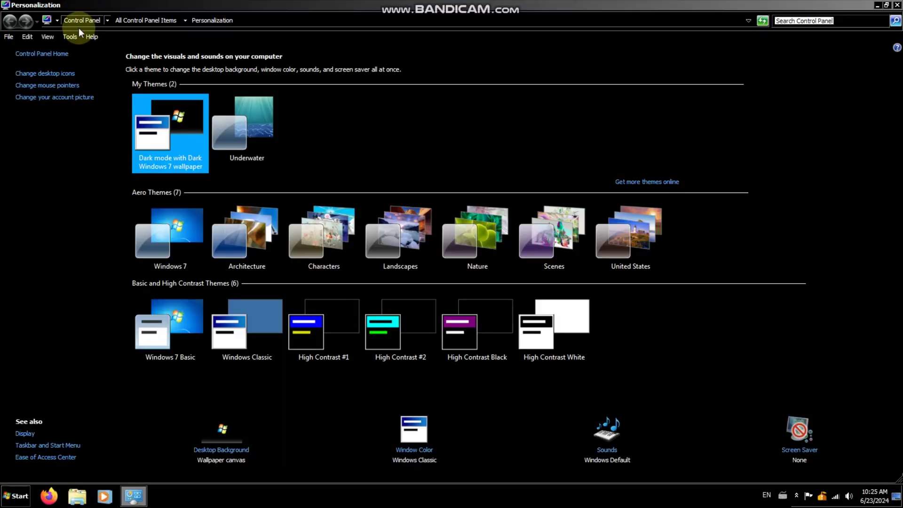
- Browse the Help menu and All Control Panel Items, switching View by to Category, then Large icons
click(87, 37)
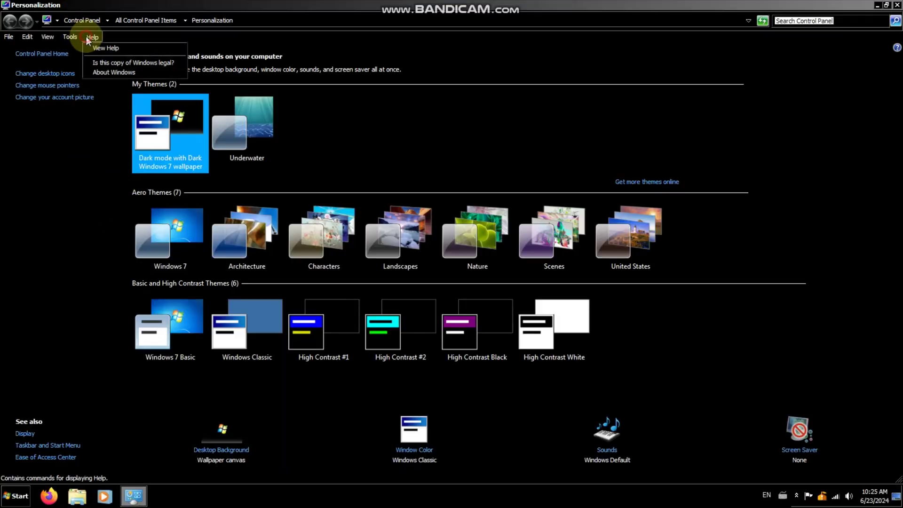
click(143, 20)
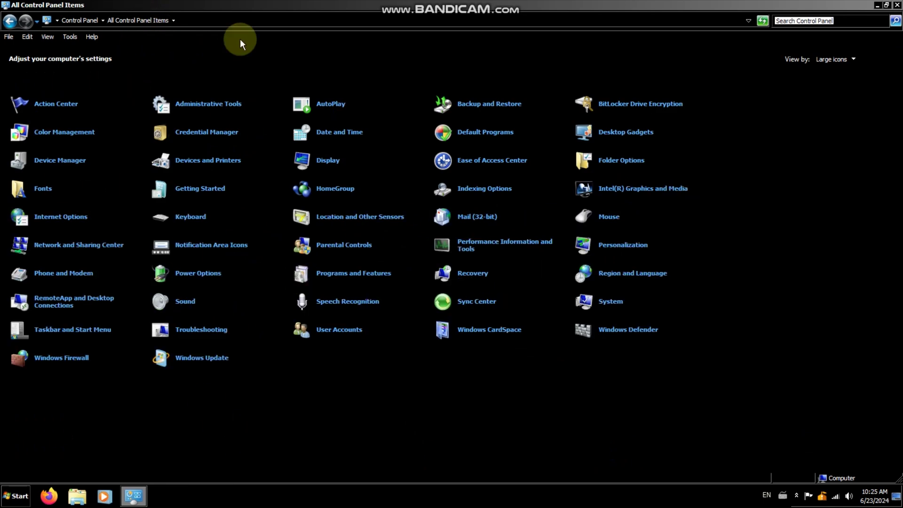
click(834, 59)
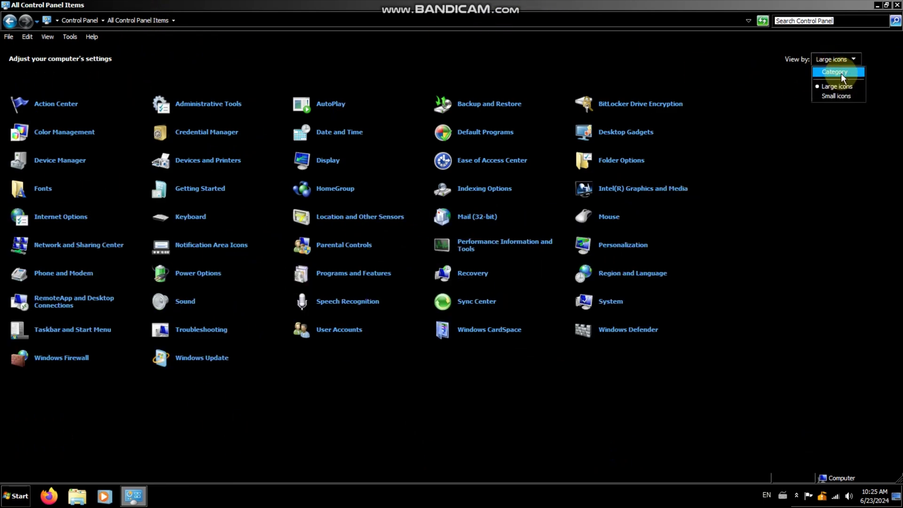
click(841, 72)
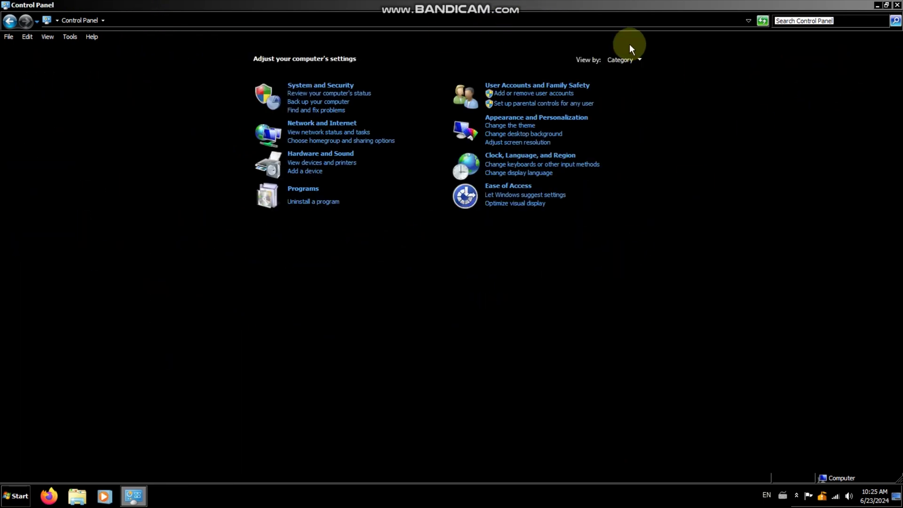
click(627, 58)
click(644, 86)
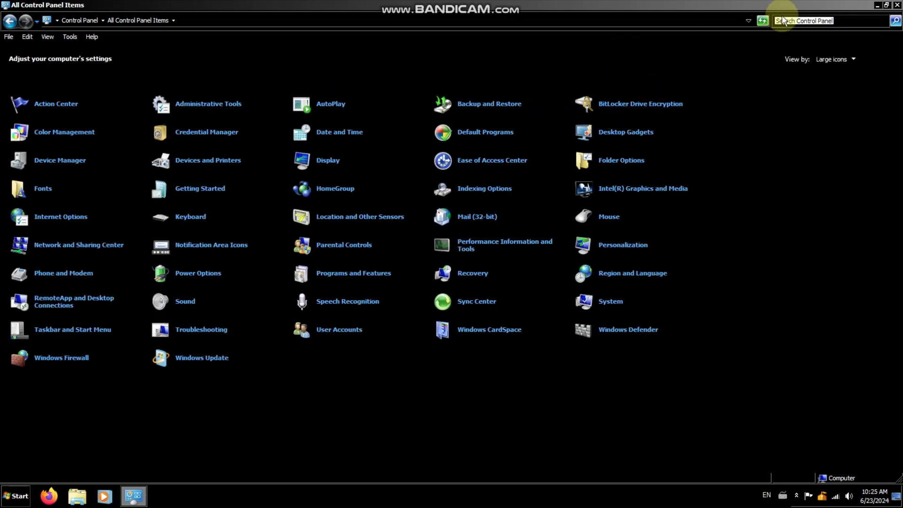
- Close Control Panel and cancel out of the Slide Show gadget's options
click(897, 5)
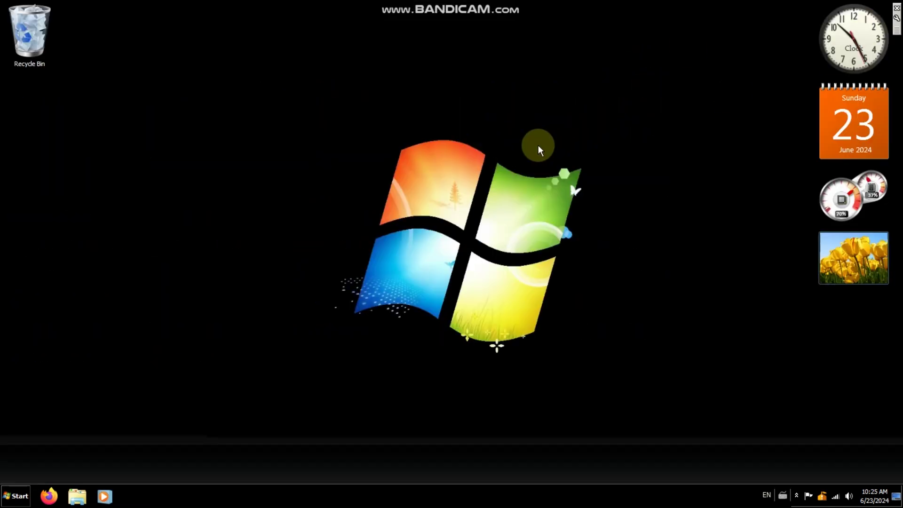
drag(619, 124, 320, 361)
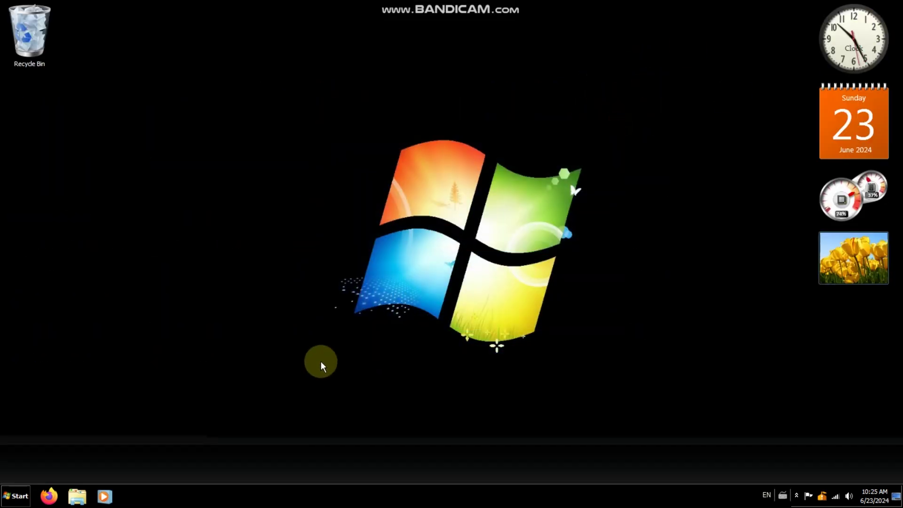
mouse_move(897, 256)
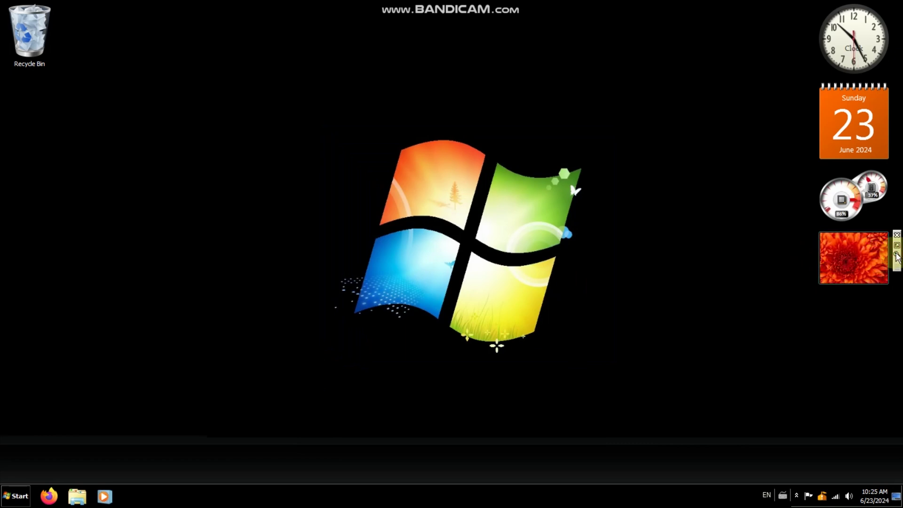
click(897, 255)
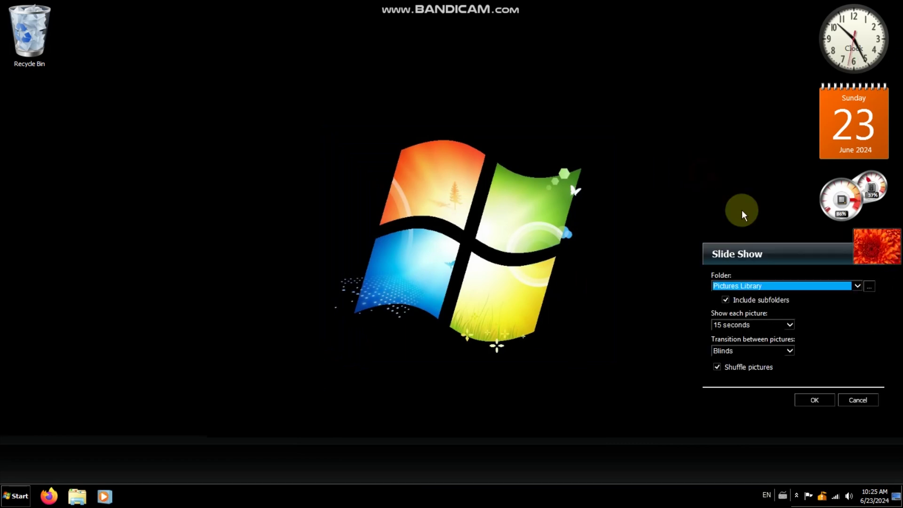
click(858, 400)
- Preview another clock face but keep the original Clock gadget style, then open Start
mouse_move(895, 26)
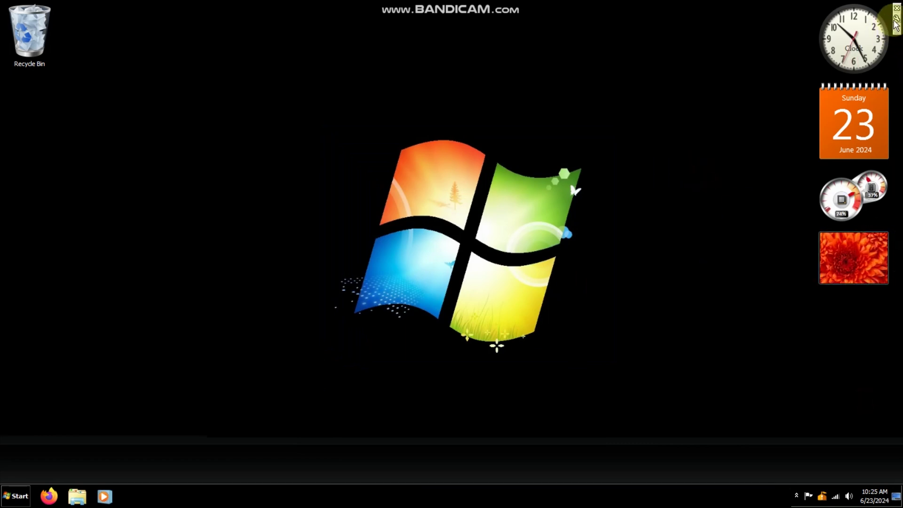
click(895, 19)
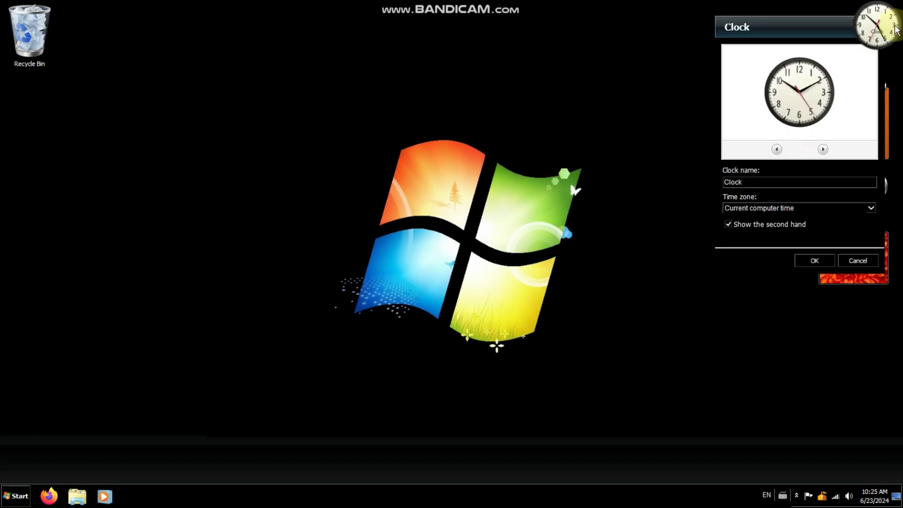
click(823, 149)
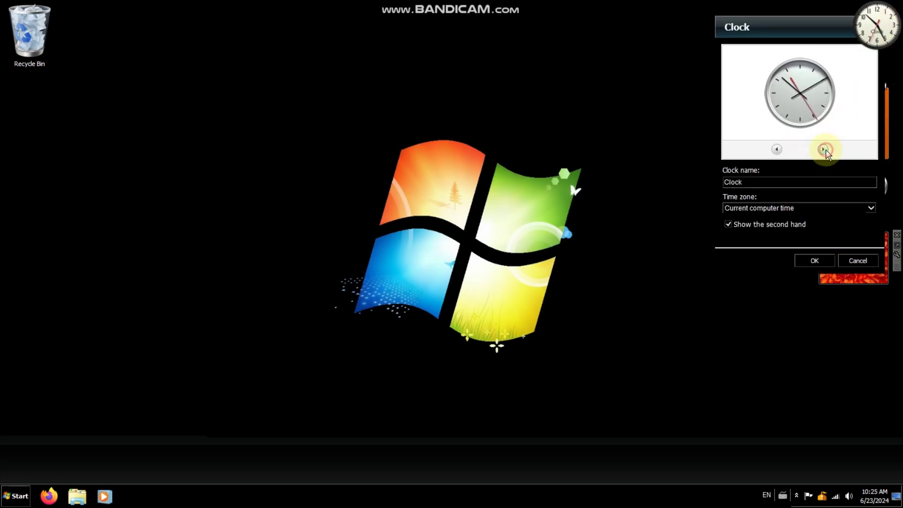
click(776, 150)
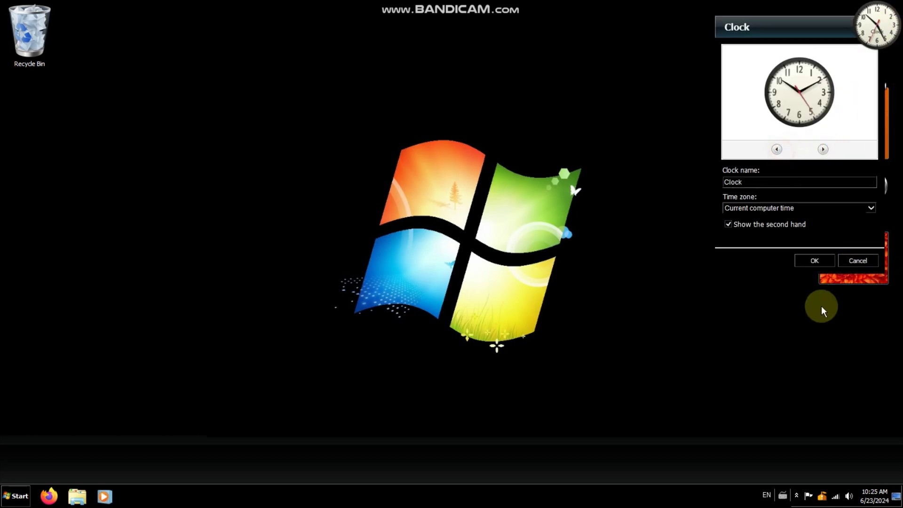
click(815, 259)
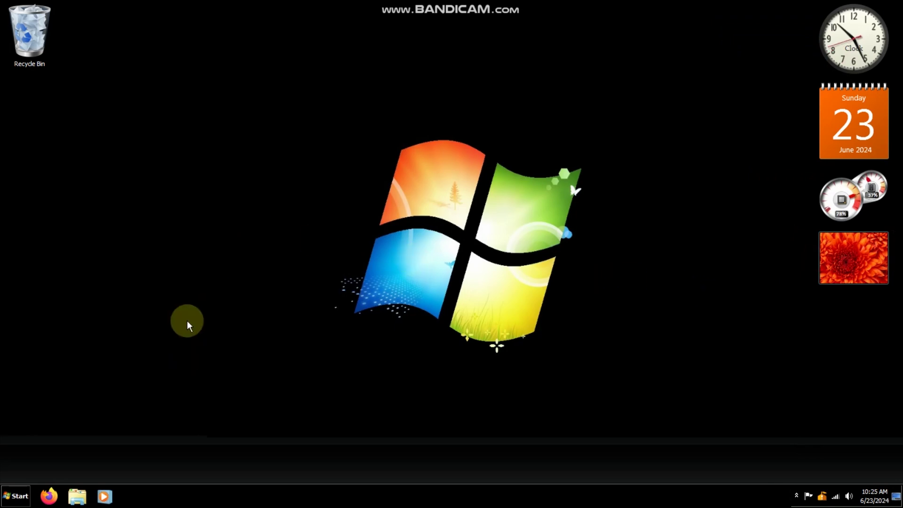
click(21, 497)
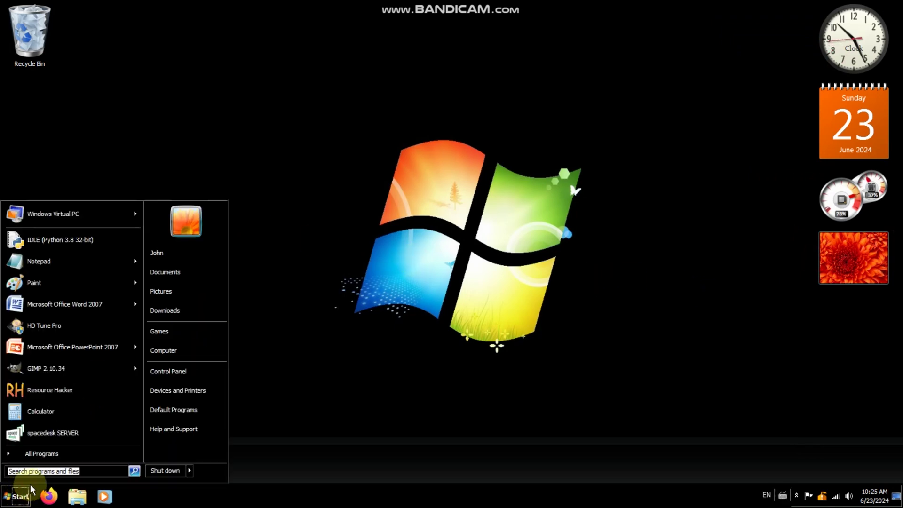
- Browse Local Disk (C:) from Computer, then close Explorer via Organize > Close
click(175, 352)
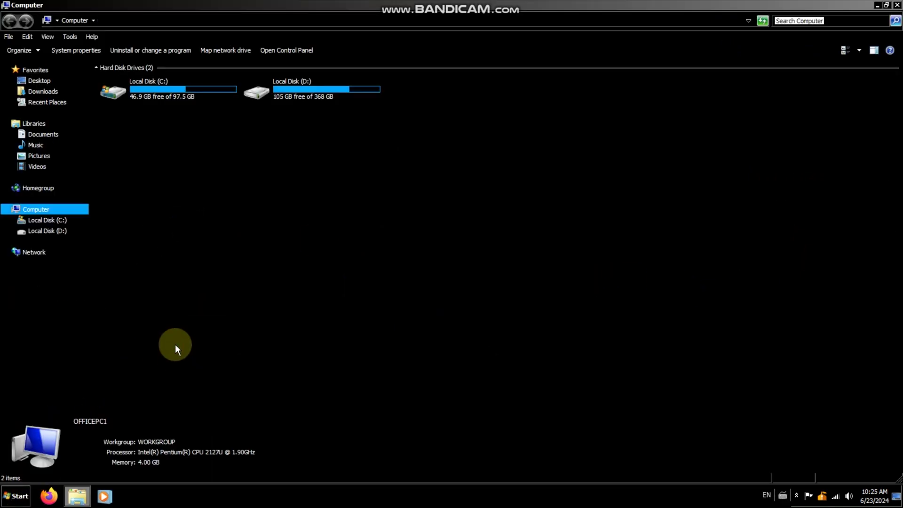
double_click(158, 94)
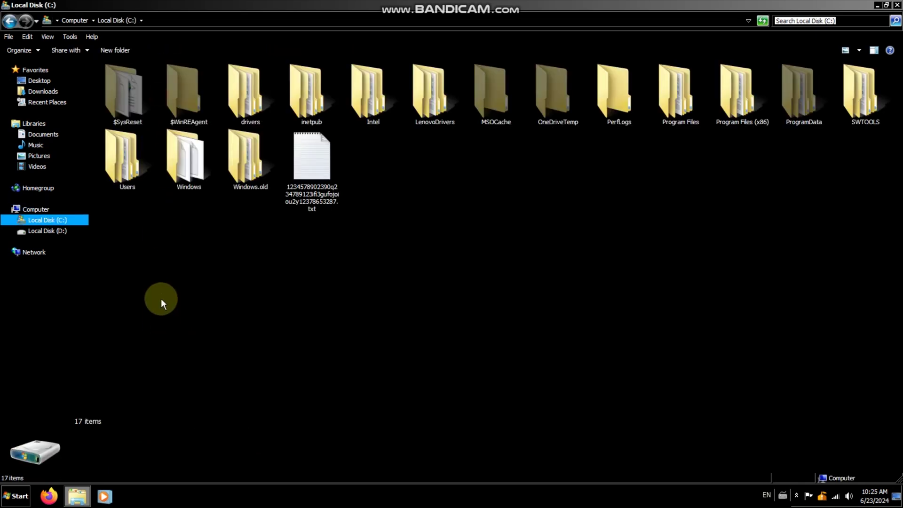
click(19, 50)
click(21, 120)
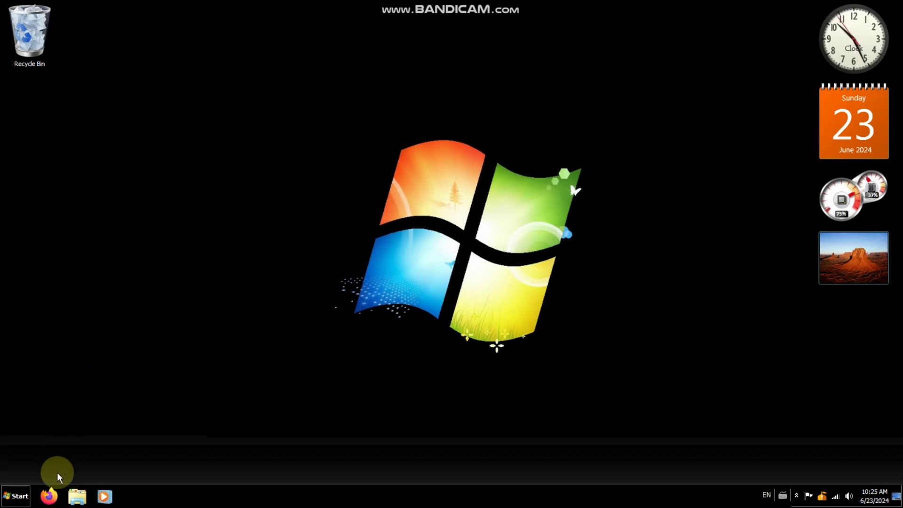
- Launch Firefox to a new tab and open and close its main menu and tab list
click(49, 496)
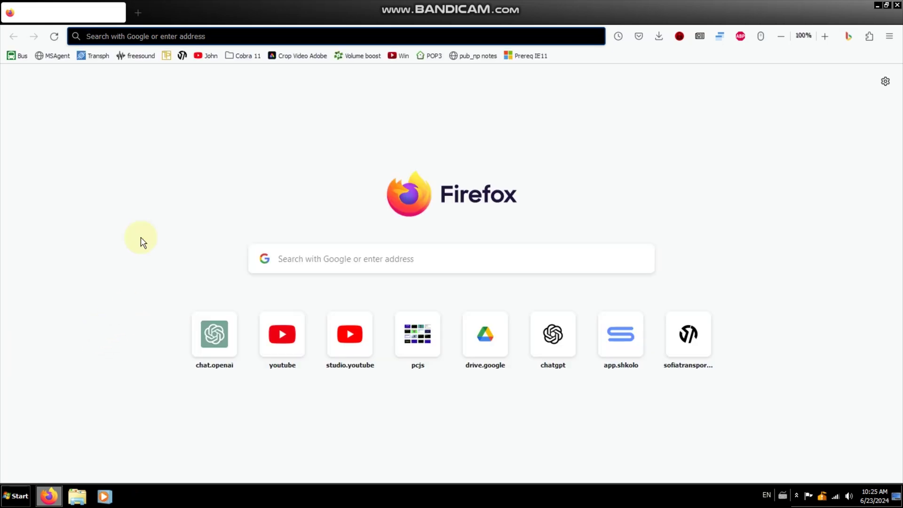
click(888, 35)
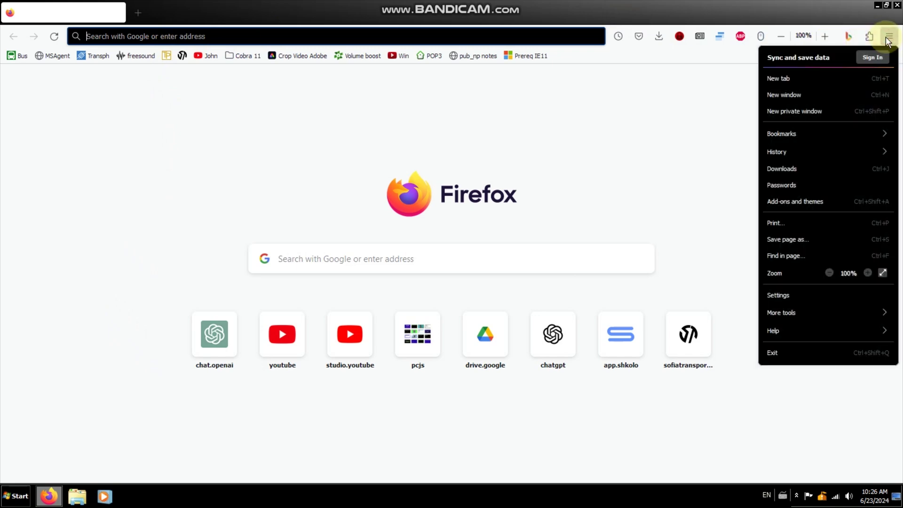
click(834, 10)
click(837, 10)
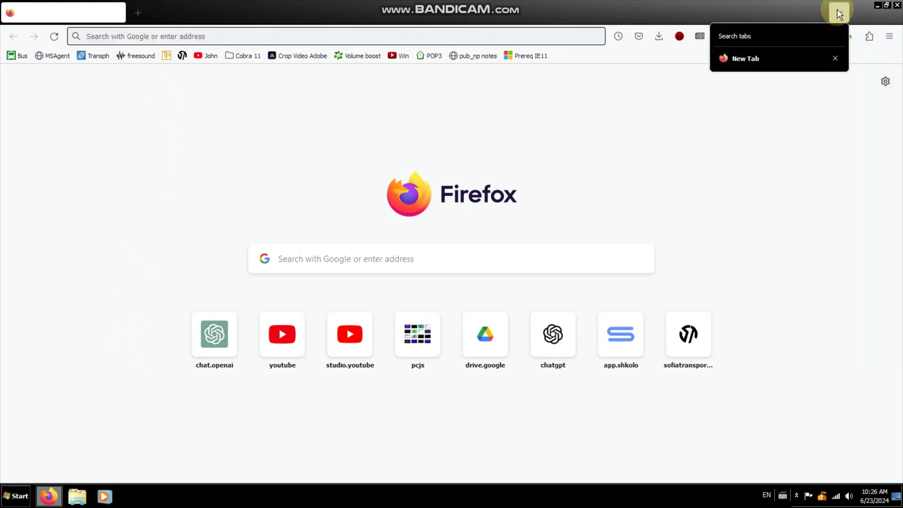
click(837, 11)
- Minimize Firefox and view the hidden tray icons and the calendar and clock flyout
click(878, 4)
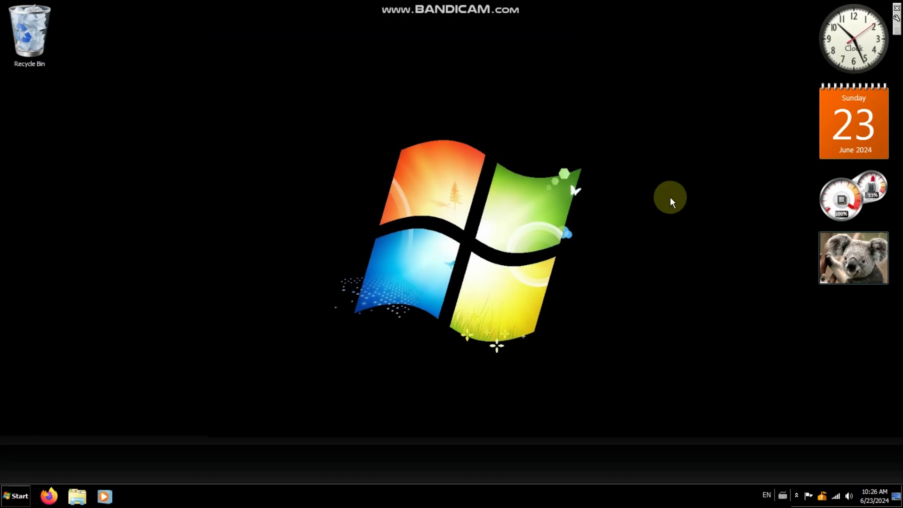
click(798, 499)
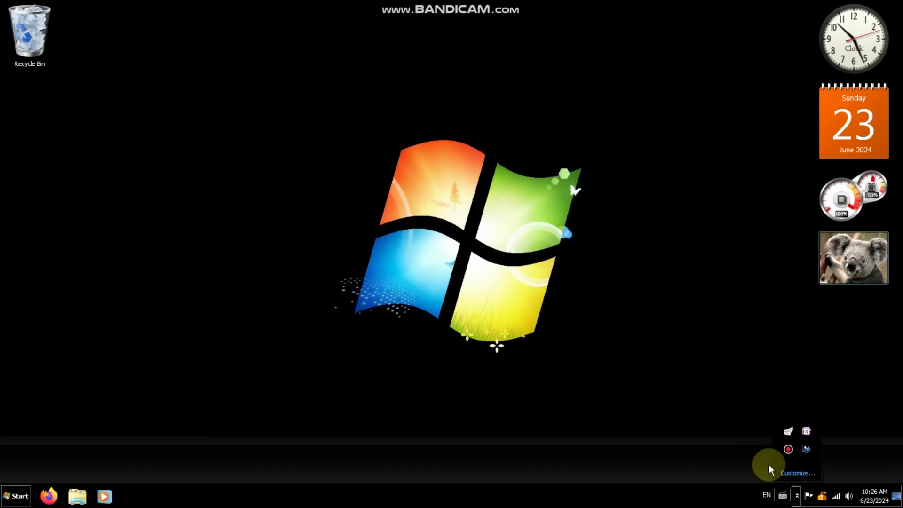
click(876, 498)
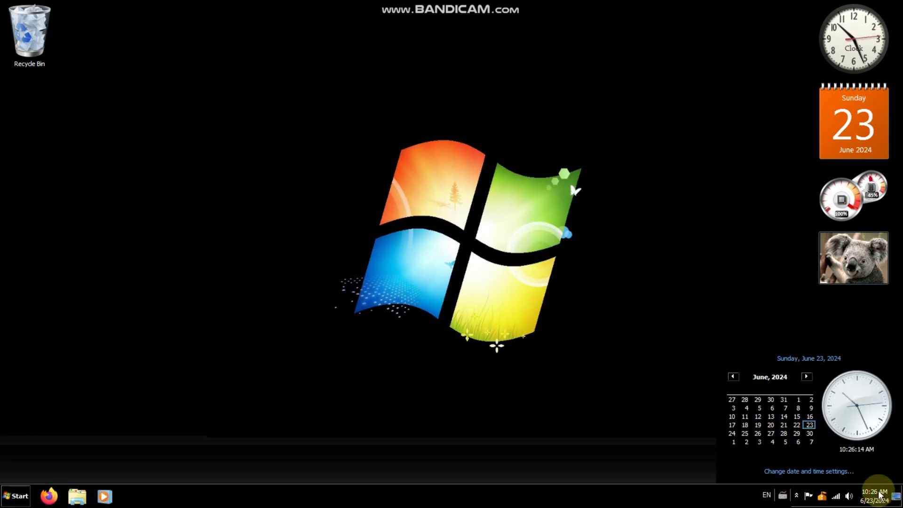
click(616, 400)
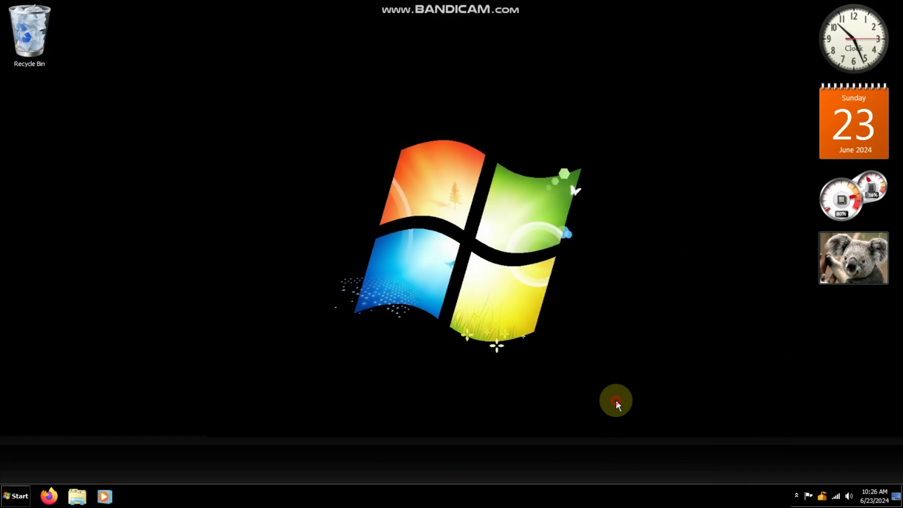
- Check the wireless and volume flyouts, cancel Headphones Properties, and close Windows Media Player
click(836, 499)
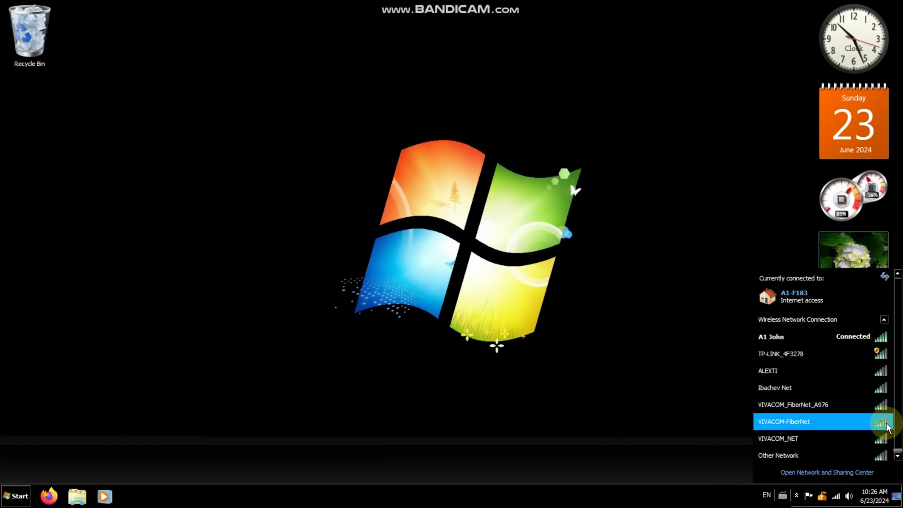
click(685, 383)
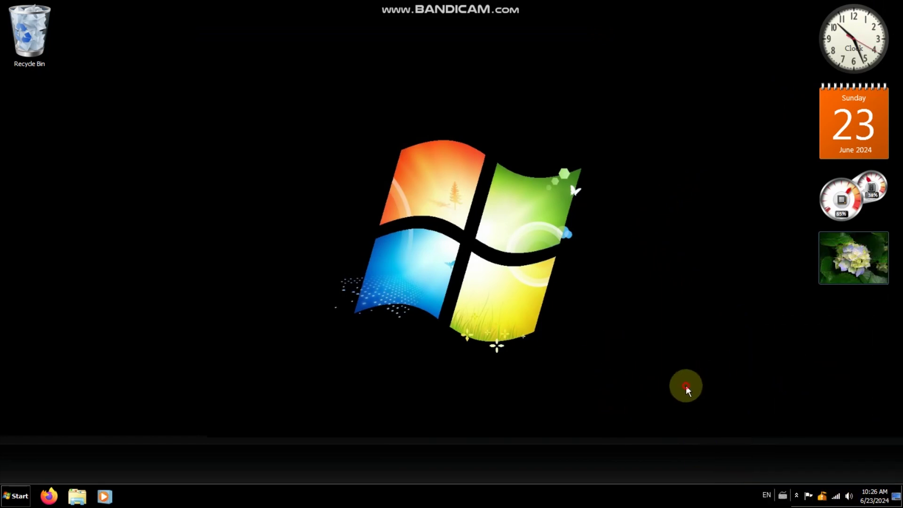
click(849, 497)
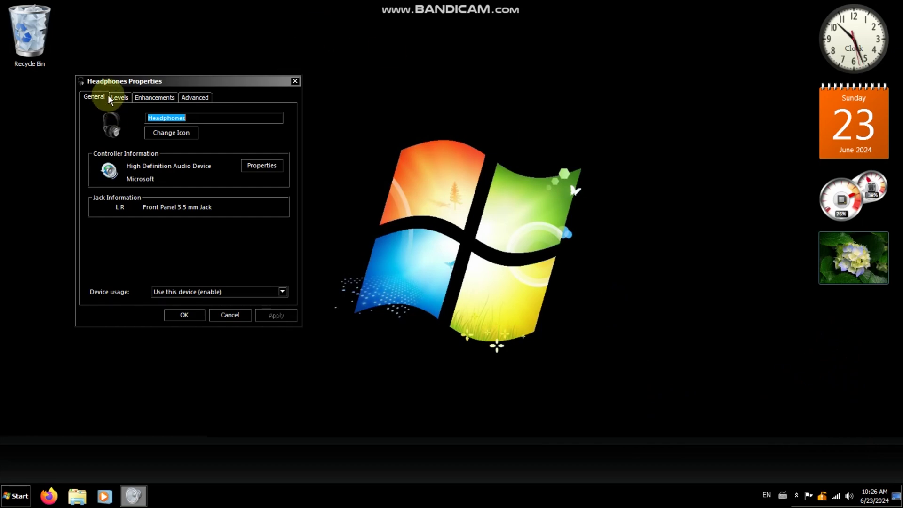
click(241, 319)
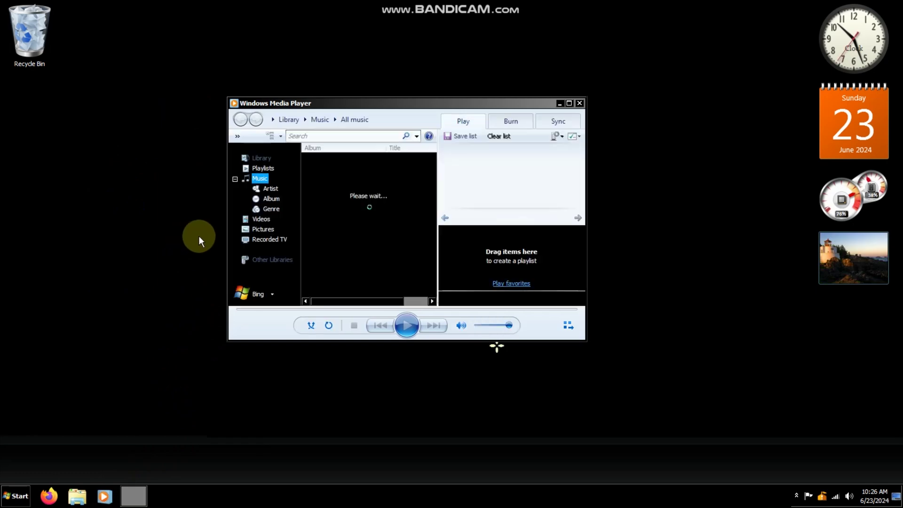
click(579, 102)
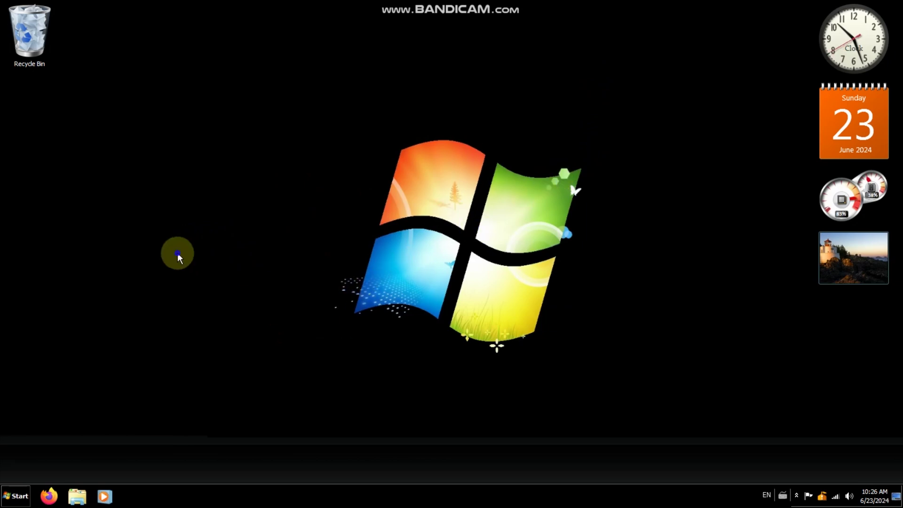
right_click(177, 255)
click(115, 284)
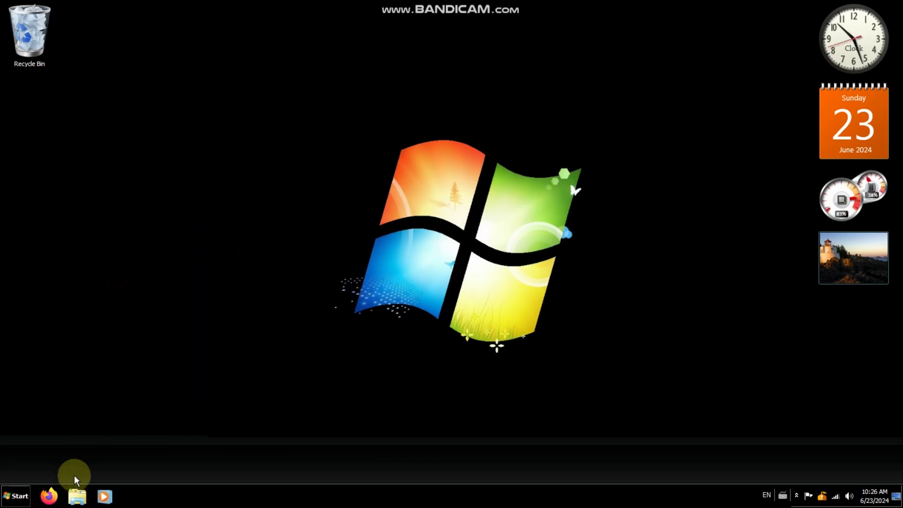
click(8, 499)
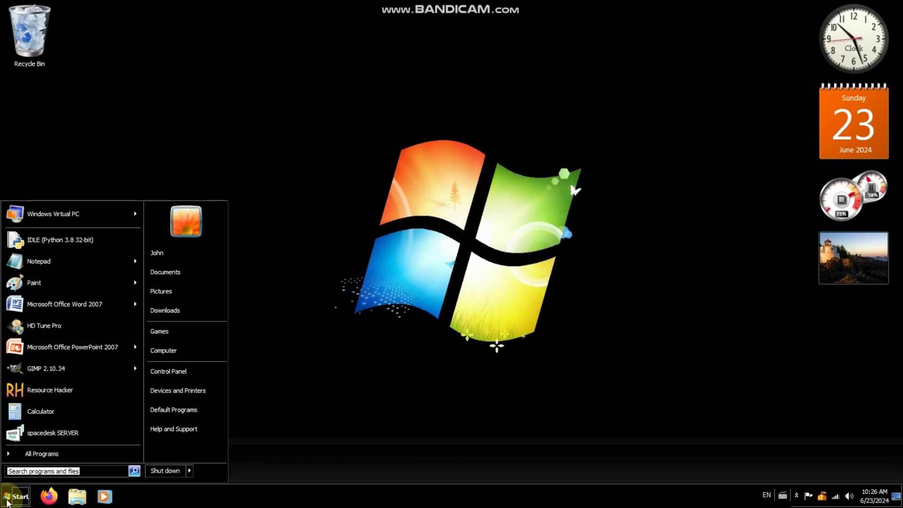
click(70, 412)
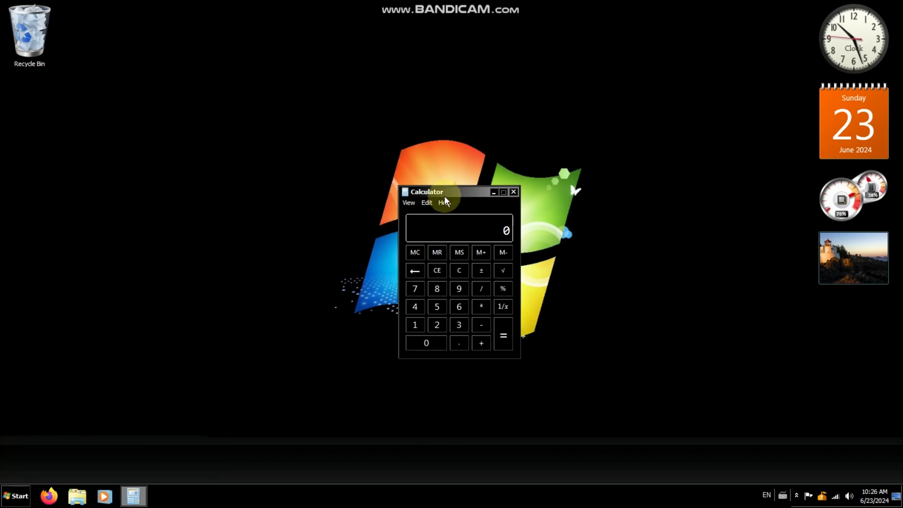
click(517, 194)
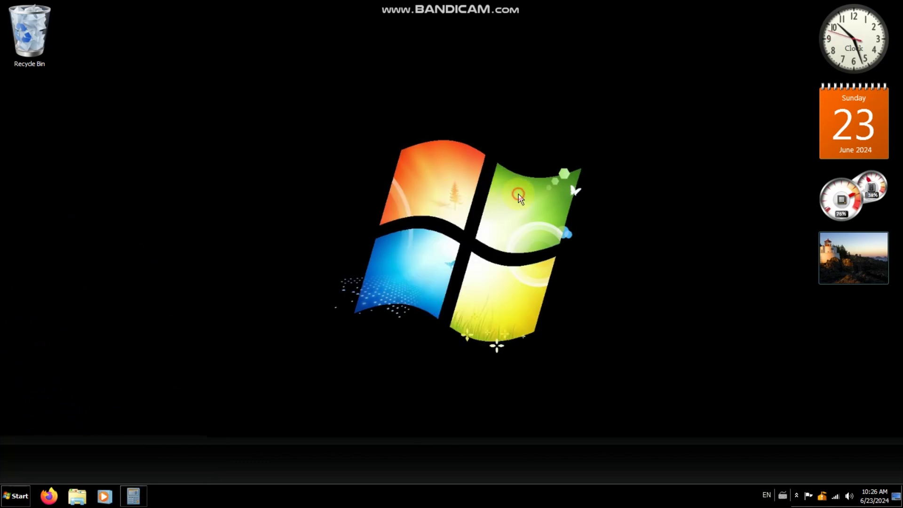
click(11, 496)
click(40, 456)
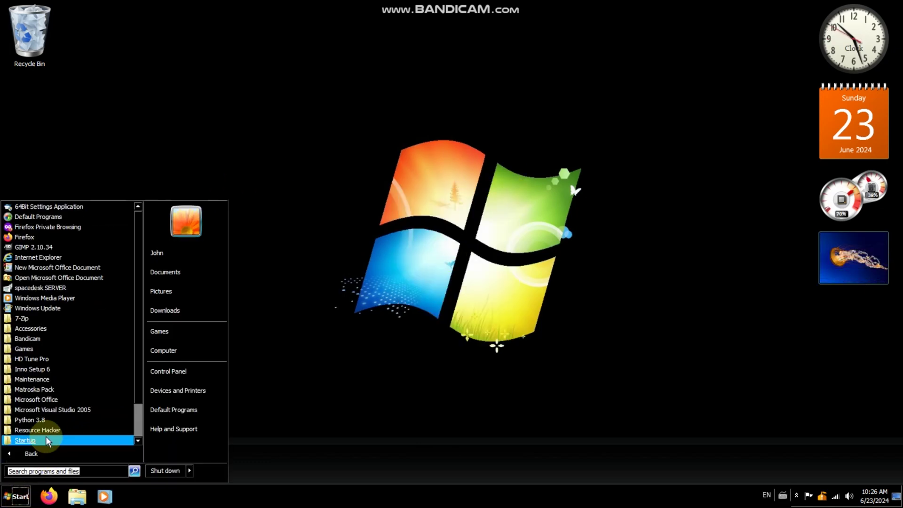
scroll(58, 405, down, 2)
scroll(81, 362, up, 2)
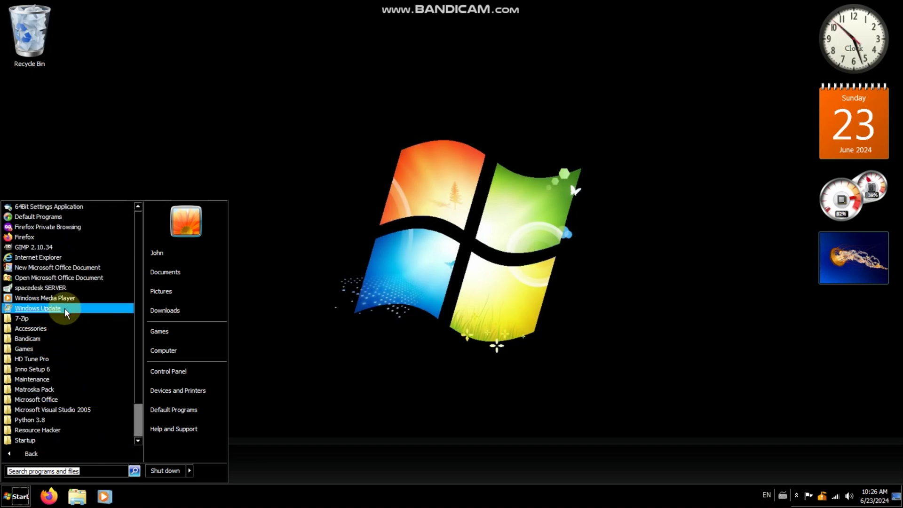
click(52, 259)
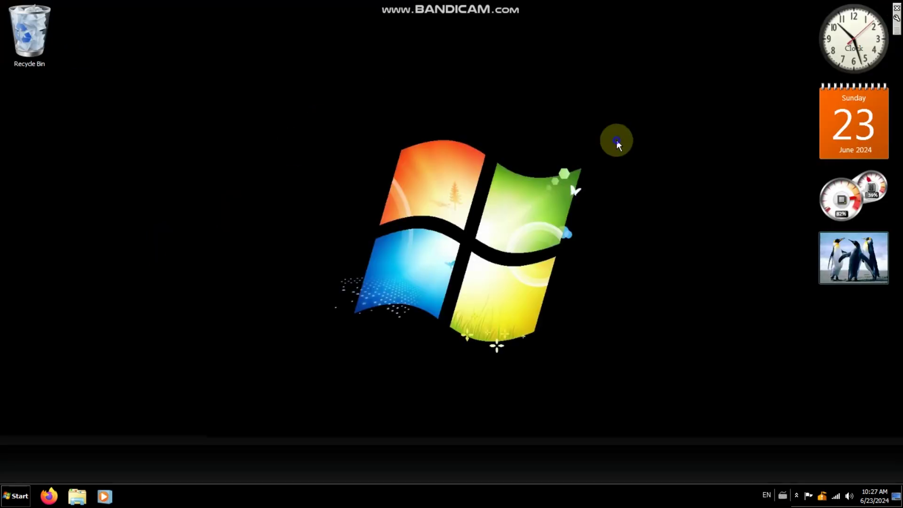
- Apply the Windows Classic theme in Personalization and open Window Color and Appearance
right_click(616, 140)
click(627, 272)
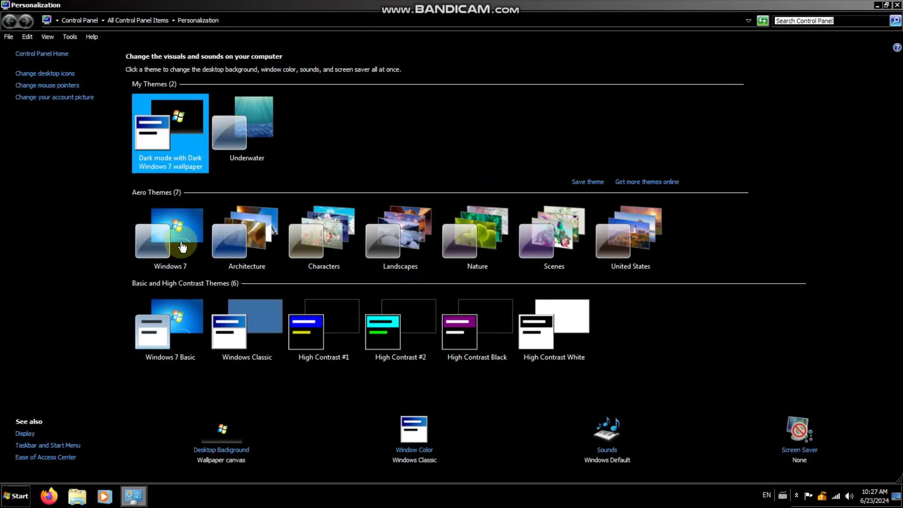
click(182, 246)
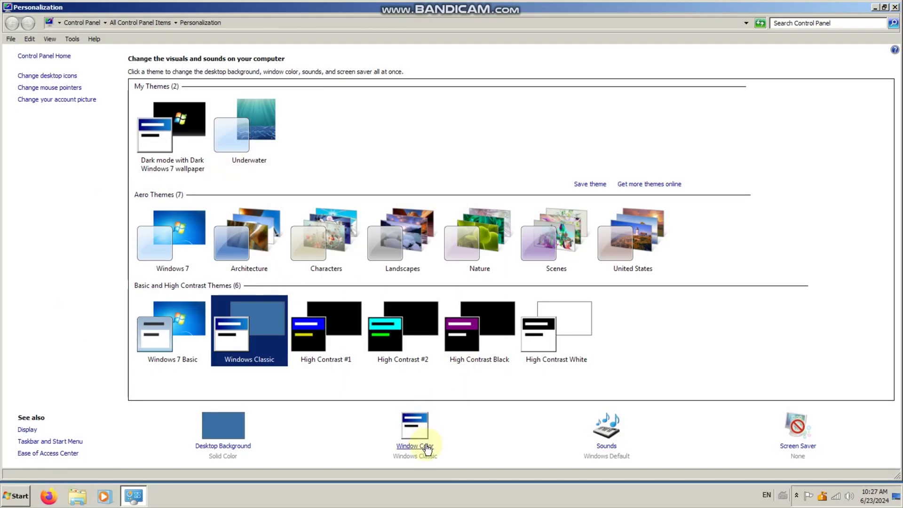
click(427, 448)
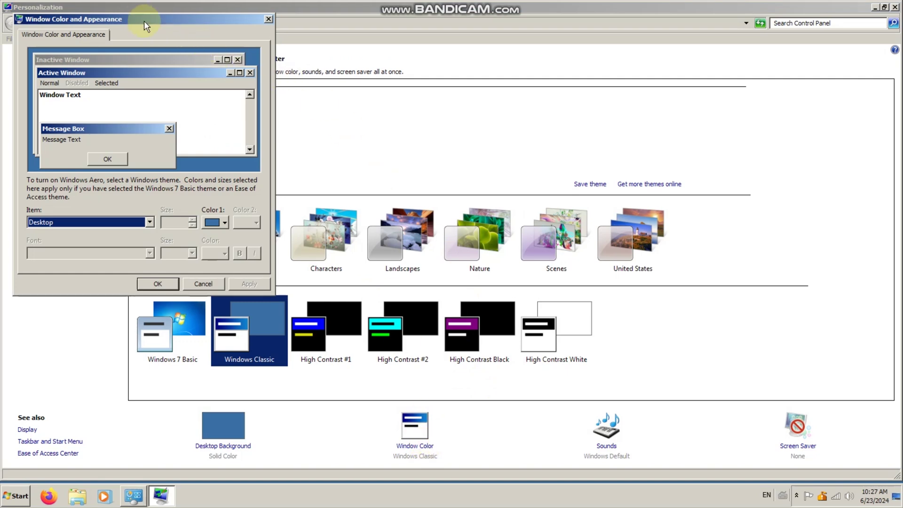
- Move the dialog aside and make 3D Objects black with grey text
drag(144, 21, 515, 72)
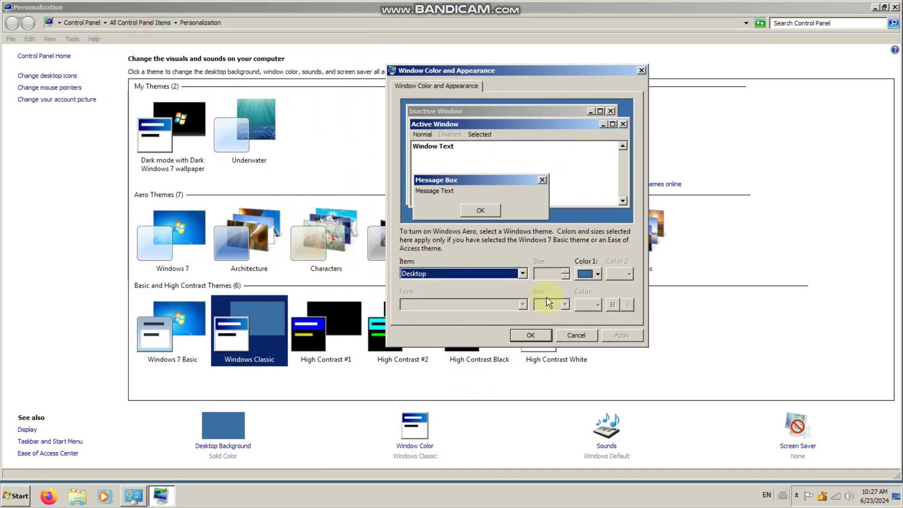
click(522, 273)
click(459, 285)
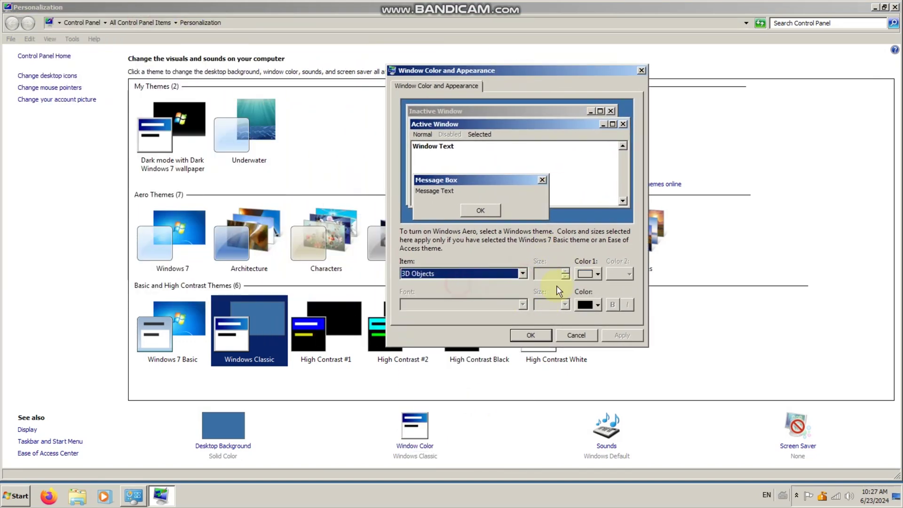
click(588, 273)
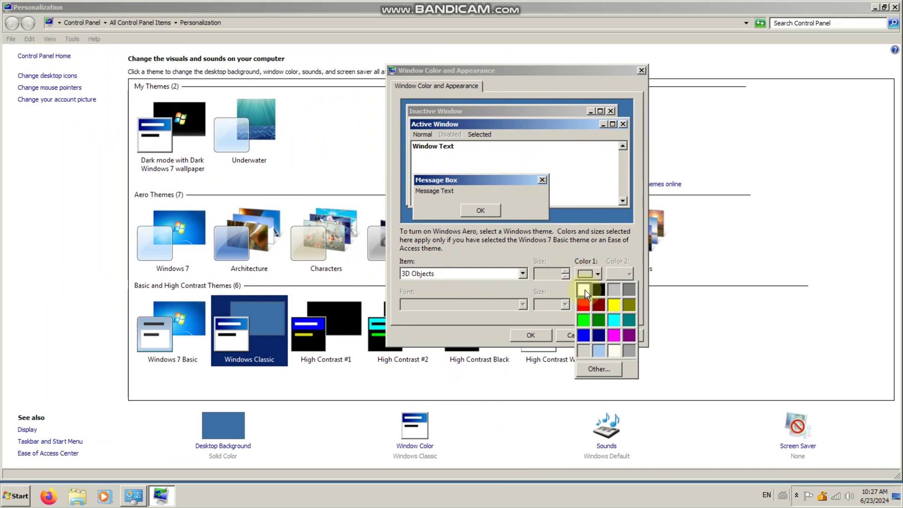
click(589, 274)
click(597, 290)
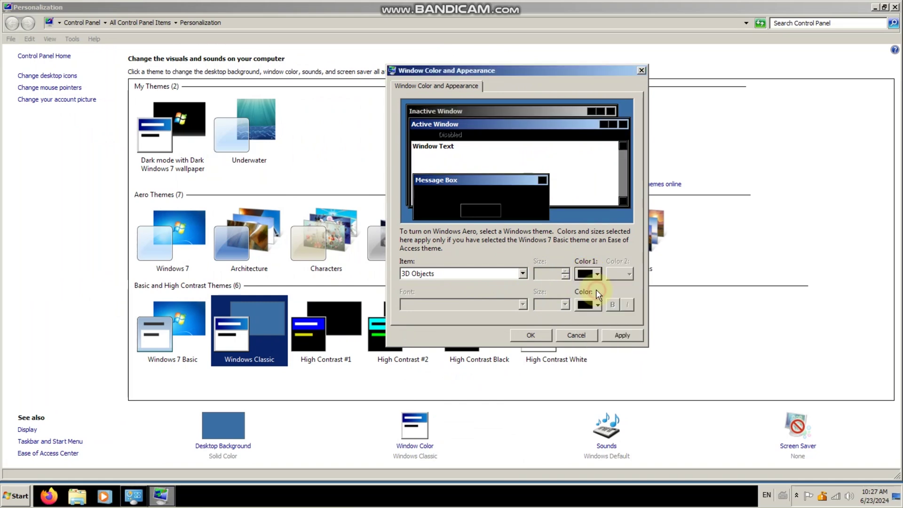
click(588, 305)
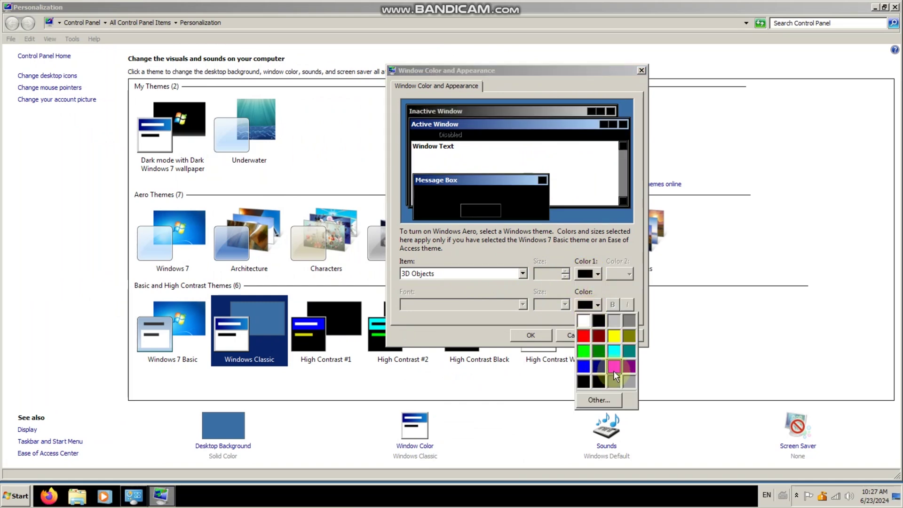
click(628, 380)
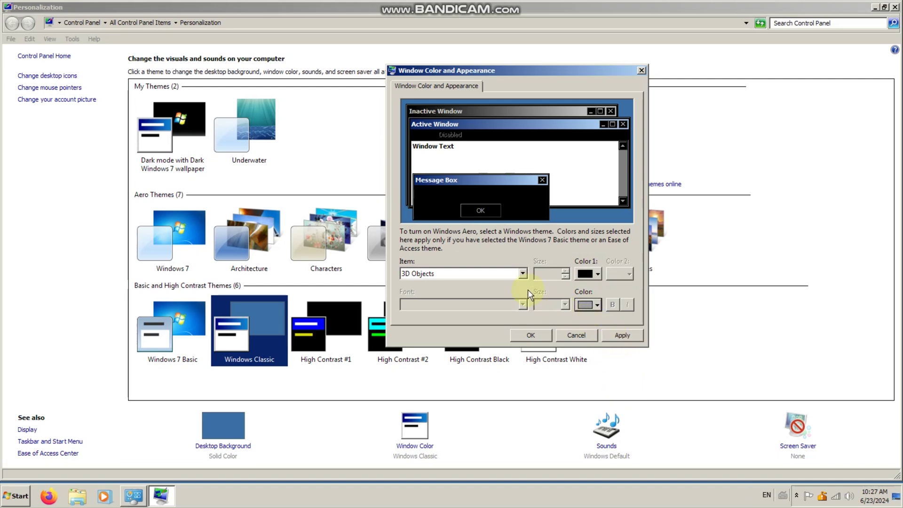
- Set the Active Title Bar's Color 1 and Color 2 both to black
click(522, 274)
click(470, 294)
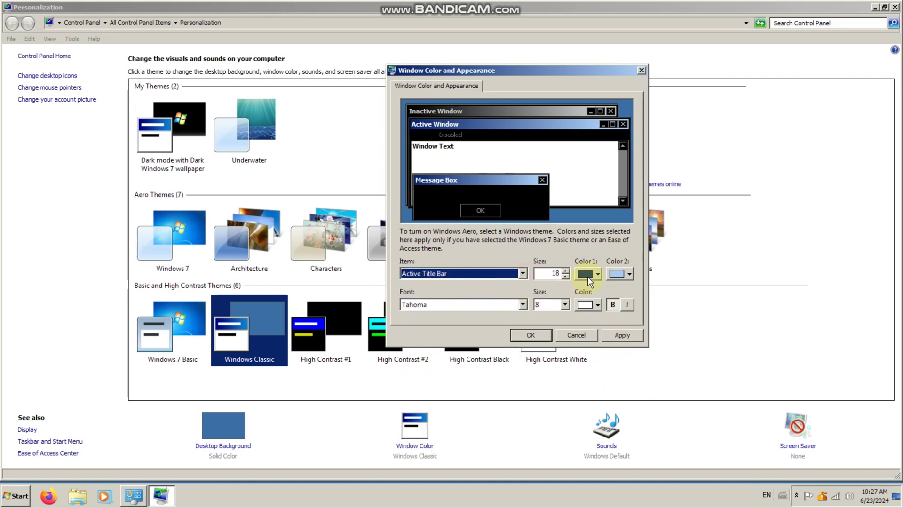
click(588, 272)
click(622, 290)
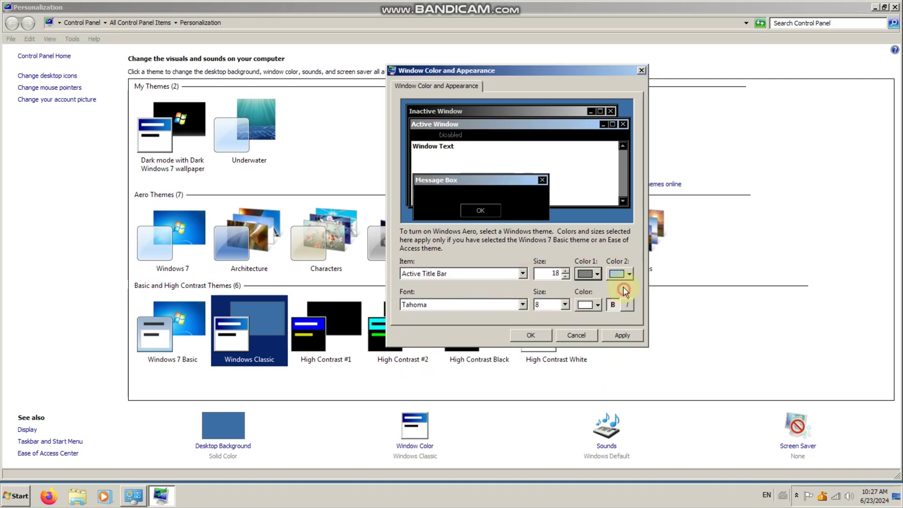
click(615, 276)
click(633, 291)
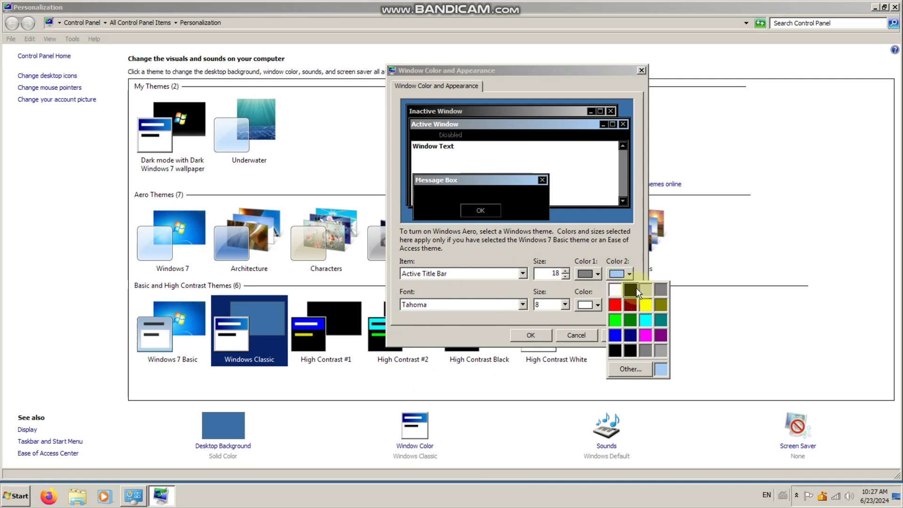
click(597, 274)
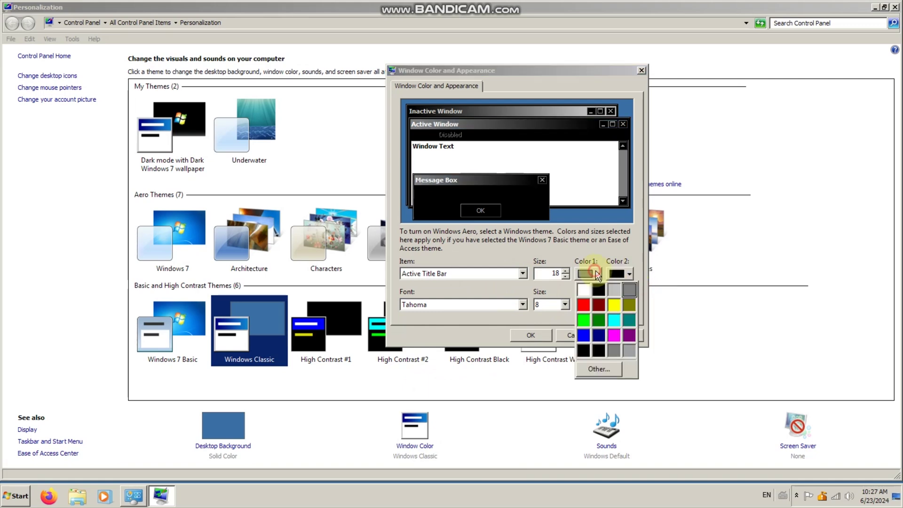
click(599, 290)
click(629, 273)
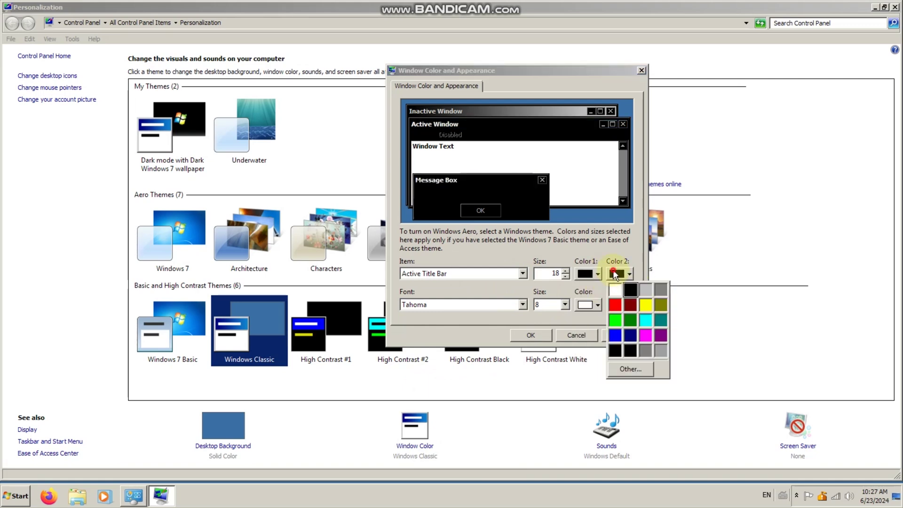
- Set the Active Title Bar's second colour to grey, then check Active Window Border, Application Background and Border Padding
click(661, 350)
click(522, 273)
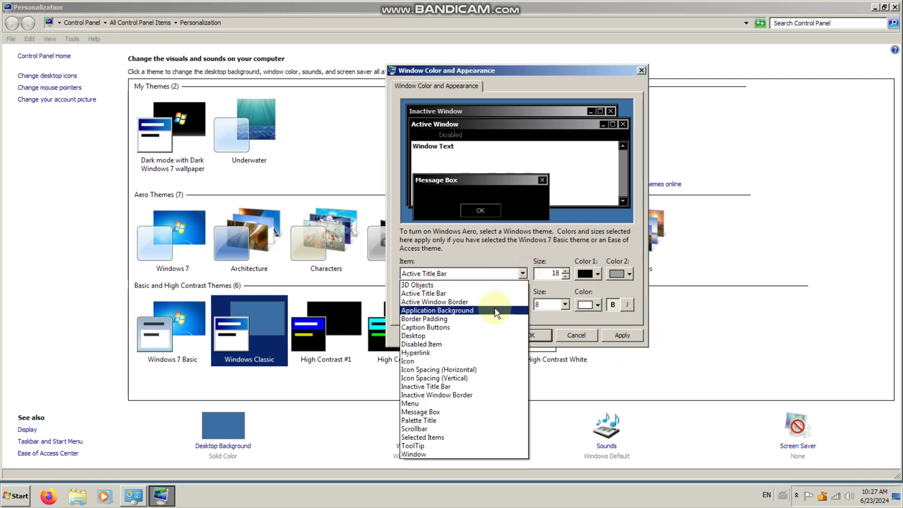
click(464, 306)
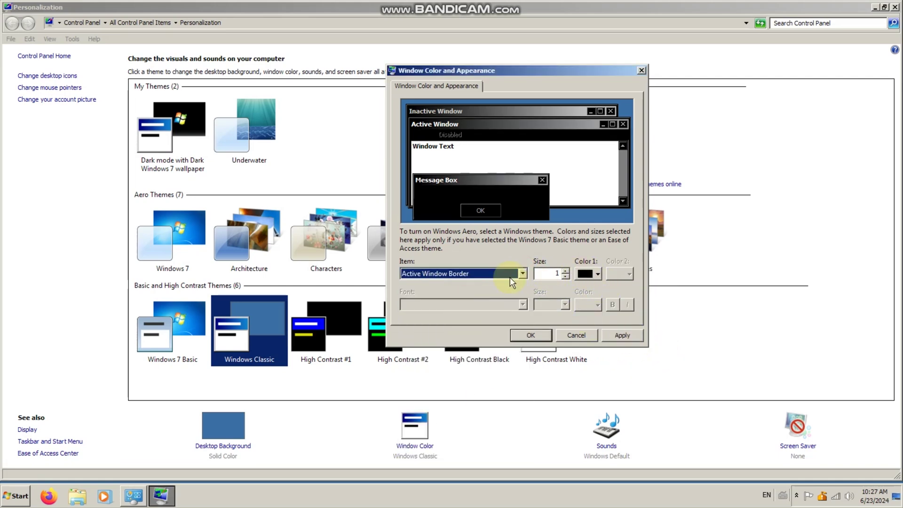
click(521, 273)
click(454, 308)
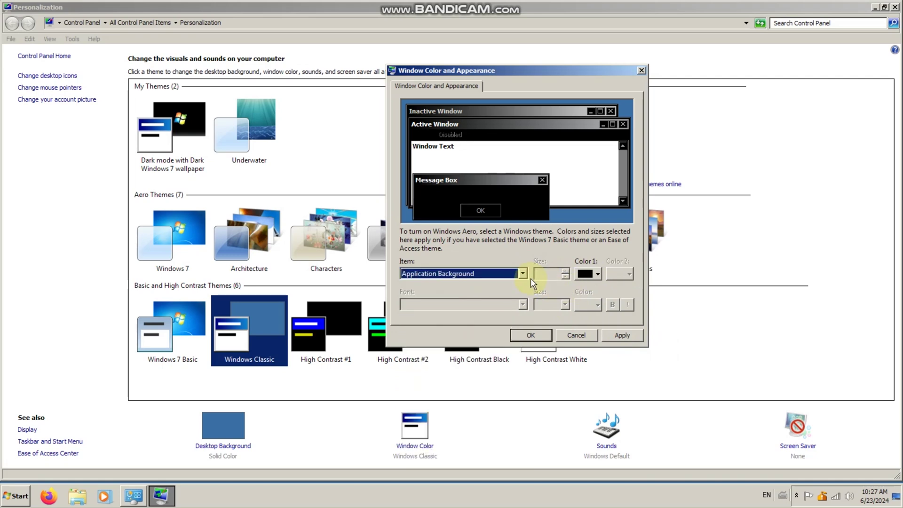
click(522, 273)
click(454, 316)
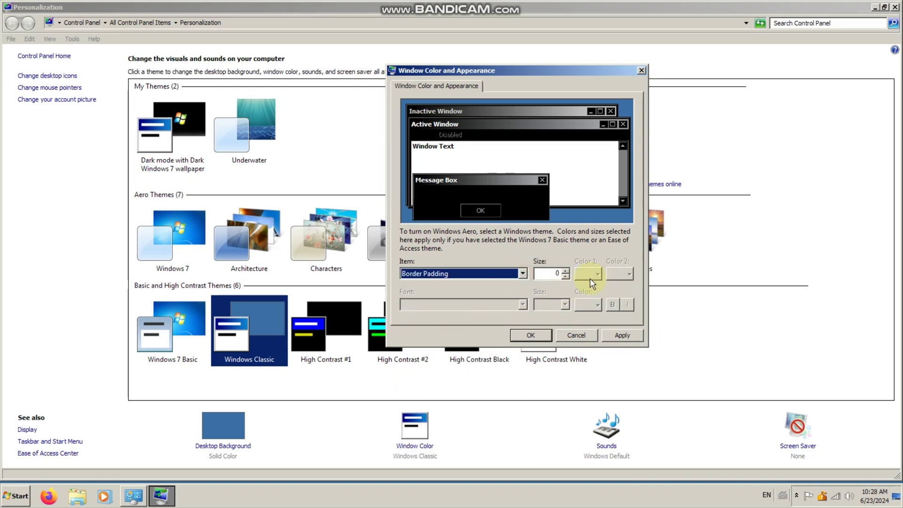
scroll(525, 292, down, 2)
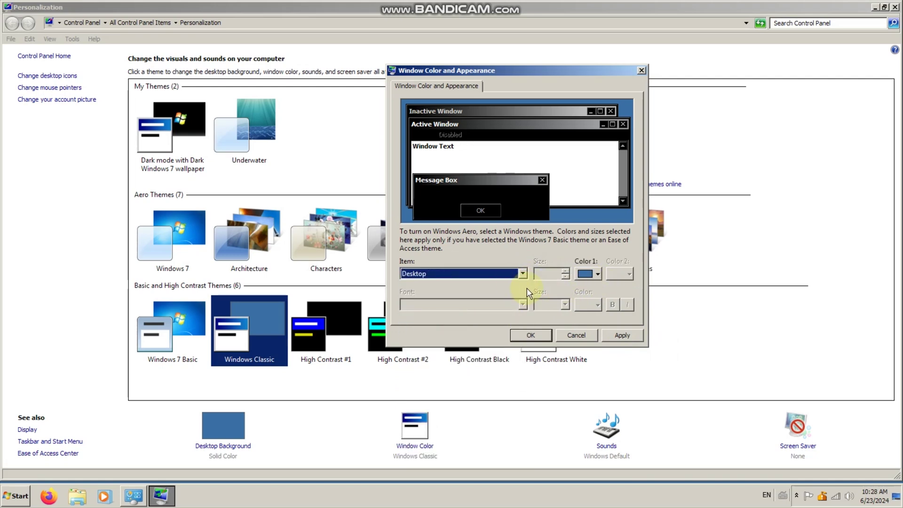
- Set the Desktop colour to black, then move on to the Inactive Title Bar
click(585, 274)
click(597, 288)
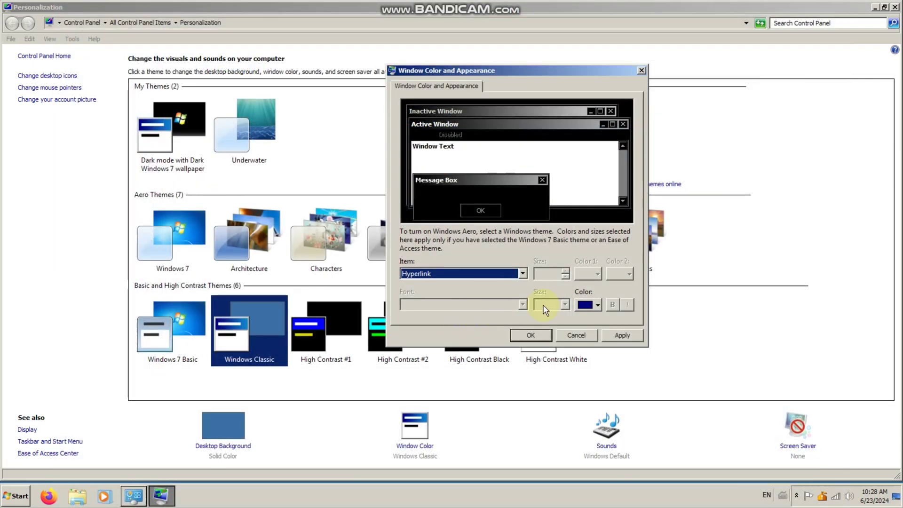
scroll(546, 308, down, 1)
scroll(553, 296, down, 1)
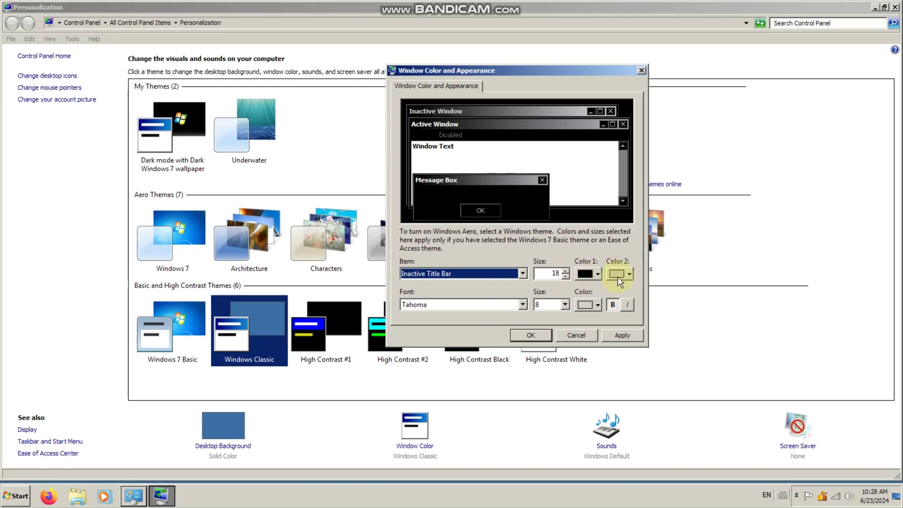
click(619, 275)
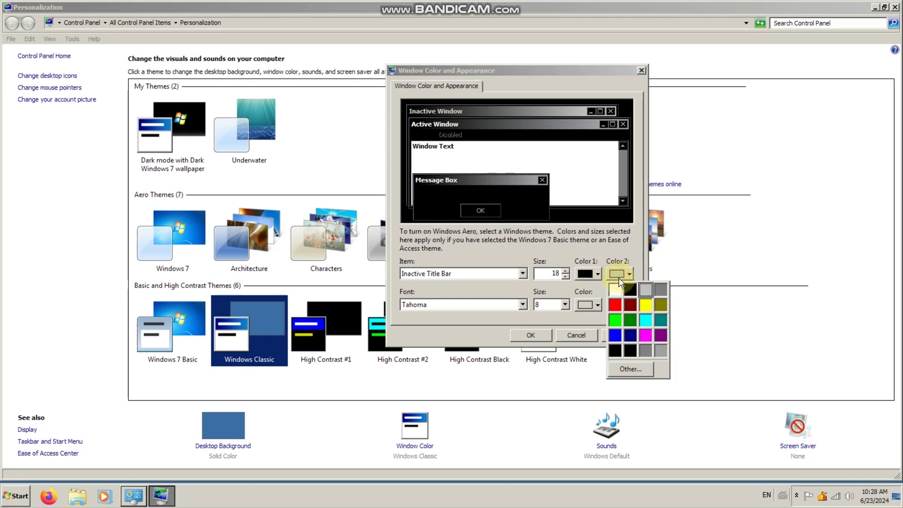
- Give the Inactive Title Bar a grey-to-black gradient with Color 2 black
click(603, 279)
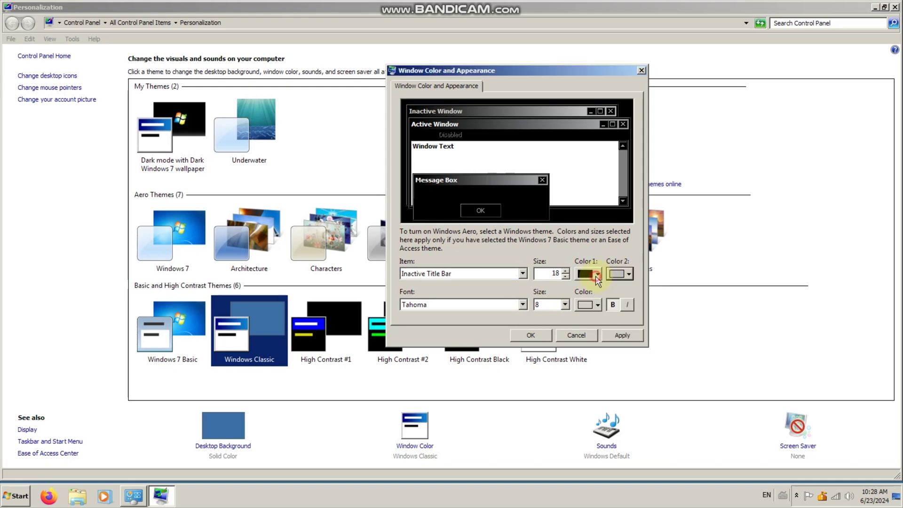
click(602, 279)
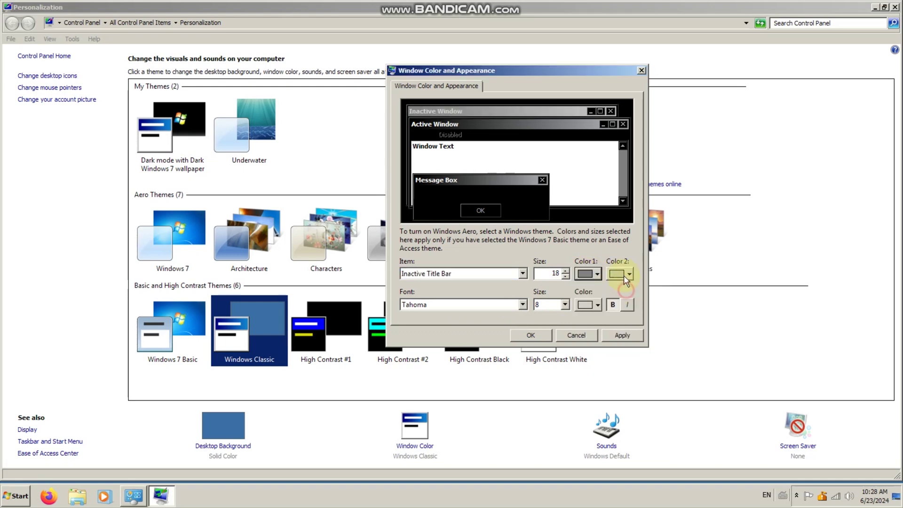
click(623, 275)
click(619, 288)
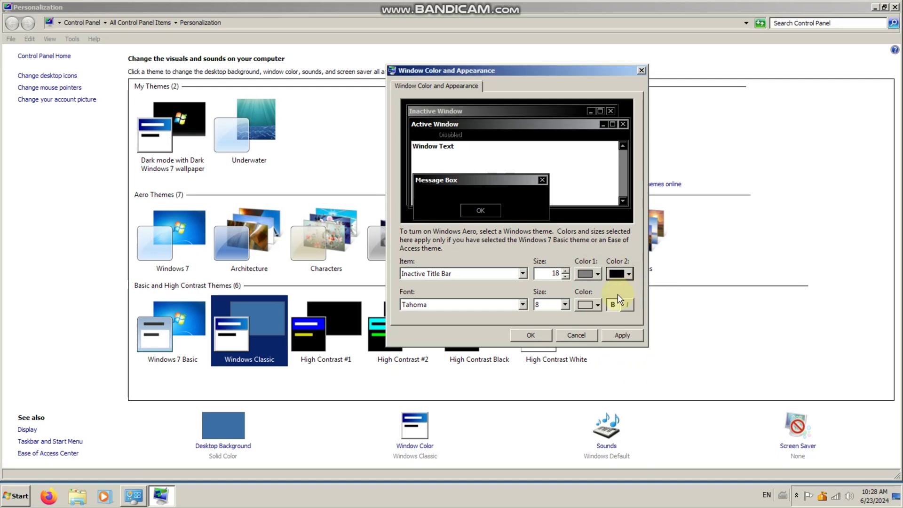
- Select Inactive Window Border and then Menu in the Item list
click(522, 273)
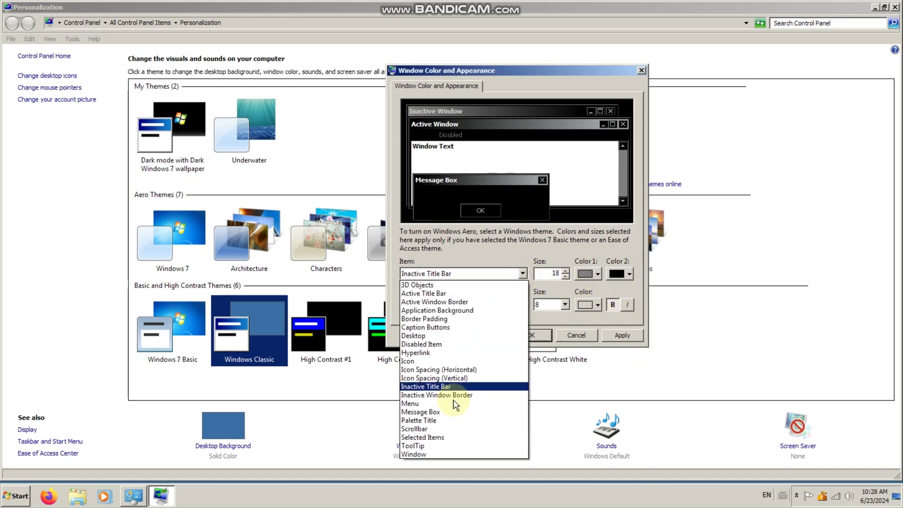
click(448, 396)
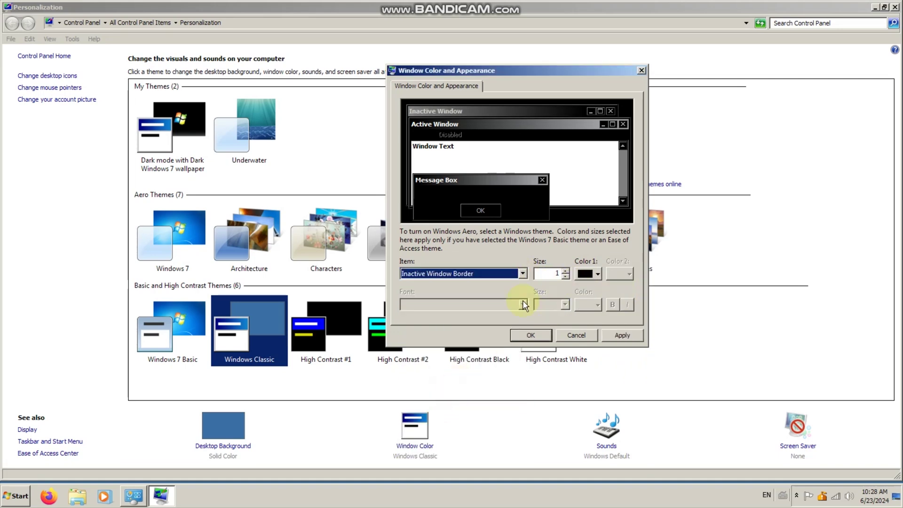
click(512, 274)
click(456, 402)
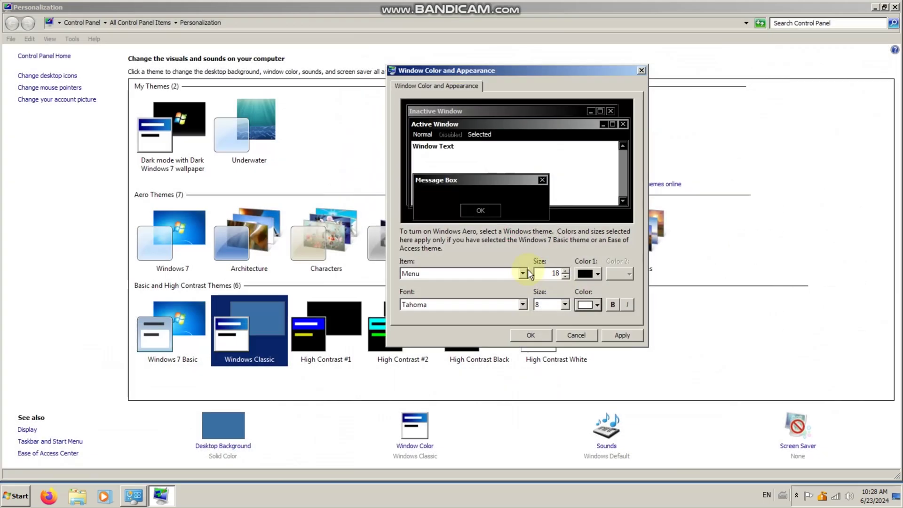
- Make the Message Box text white
click(522, 272)
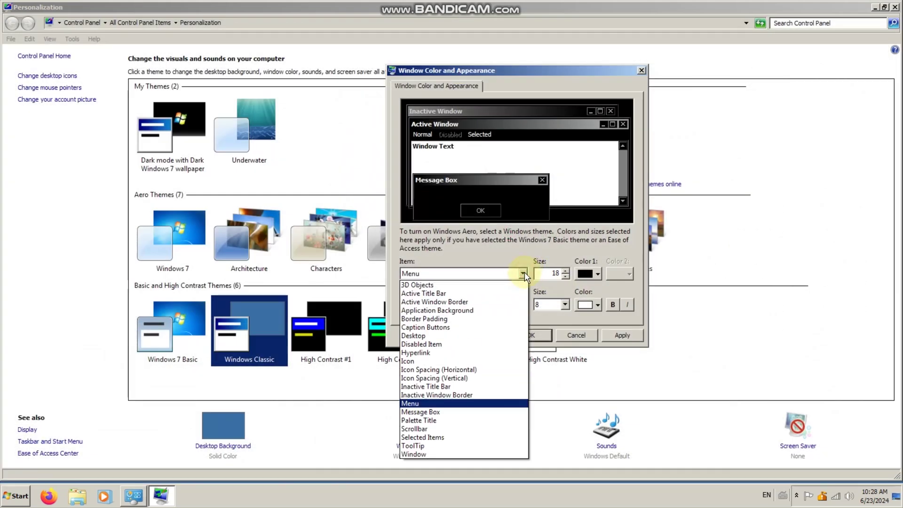
click(477, 413)
click(592, 305)
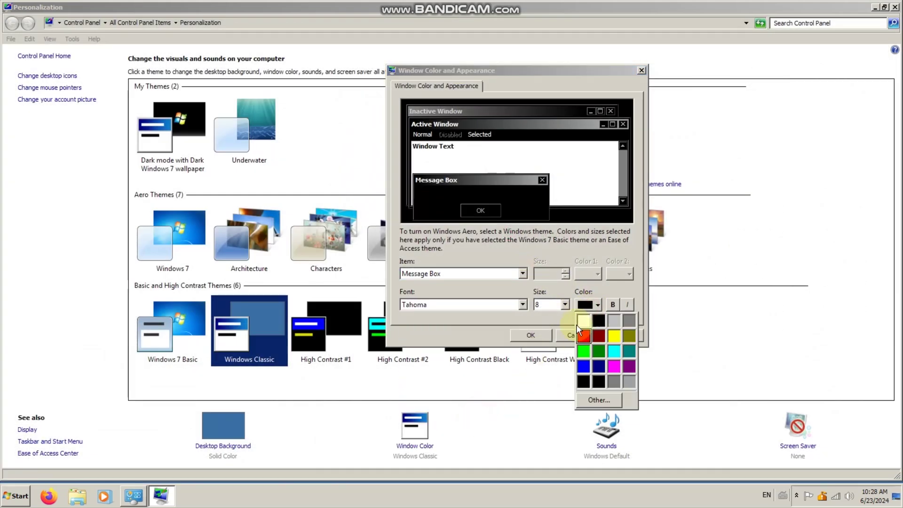
click(577, 324)
- Step down to Selected Items and set its text colour to black
click(522, 273)
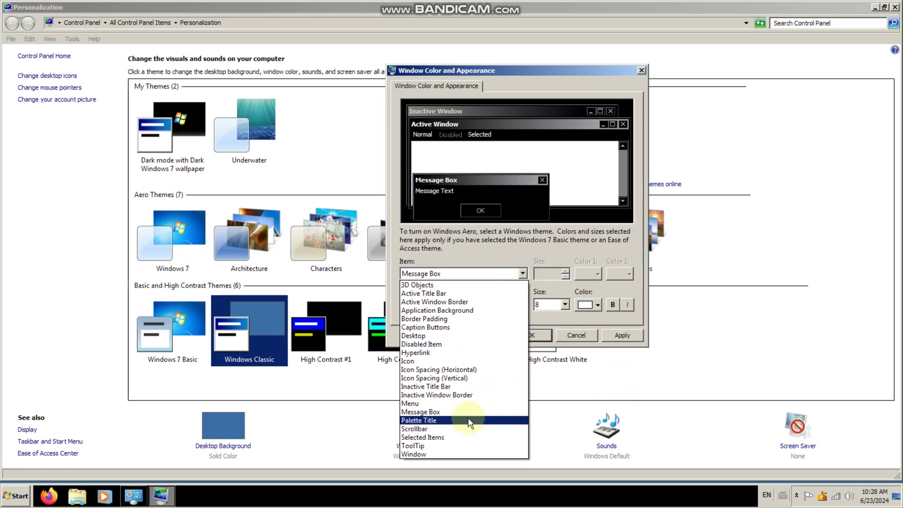
click(464, 421)
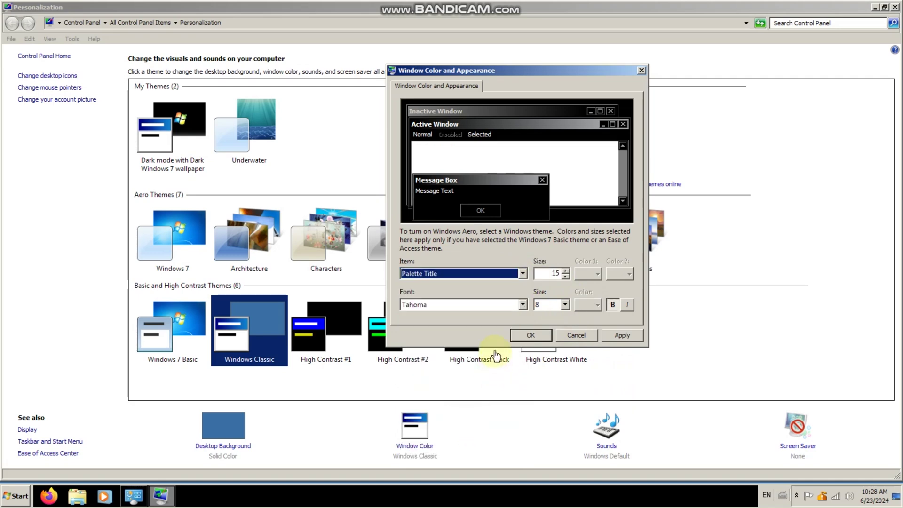
key(Down)
key(Down)
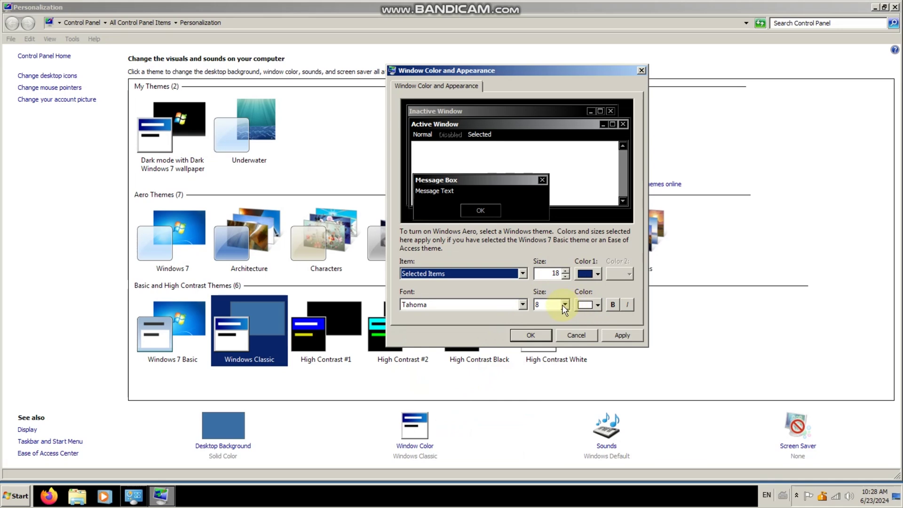
scroll(561, 305, down, 1)
scroll(560, 303, up, 1)
click(592, 304)
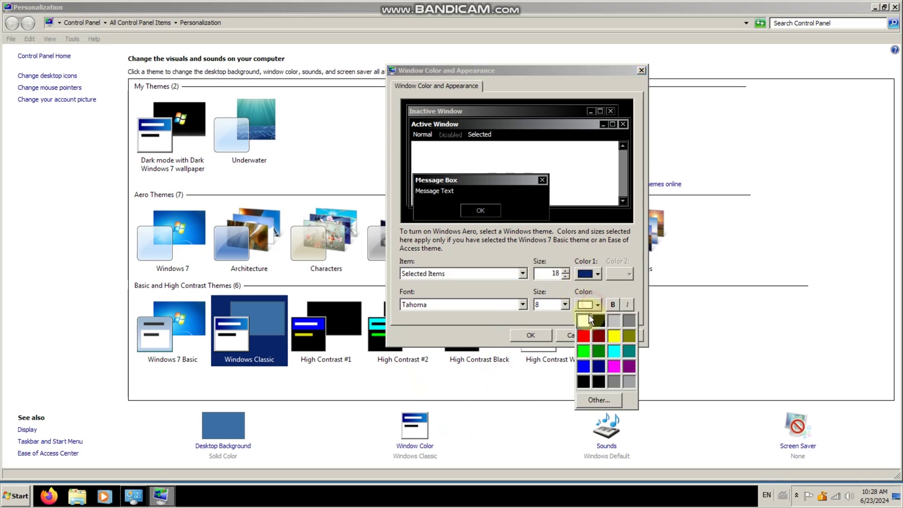
click(597, 319)
- Give ToolTip a black background with white text
click(521, 273)
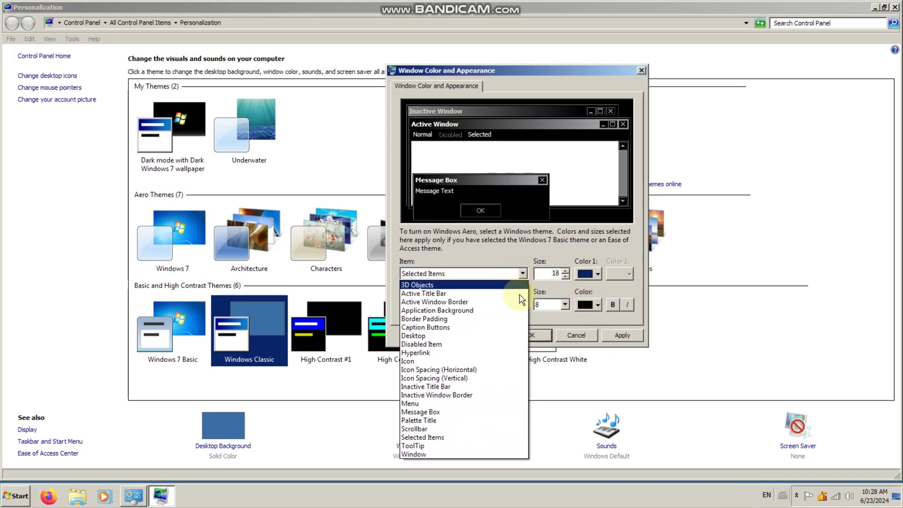
click(437, 445)
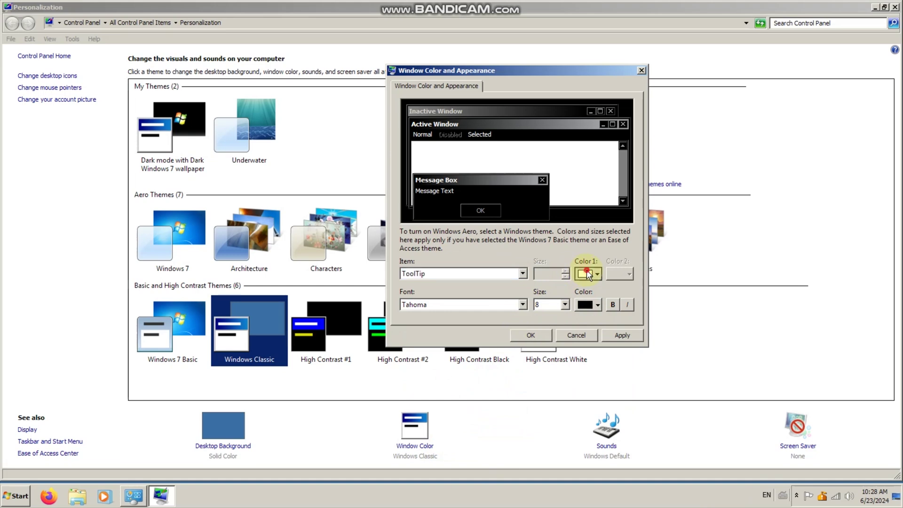
click(587, 274)
click(599, 290)
click(592, 304)
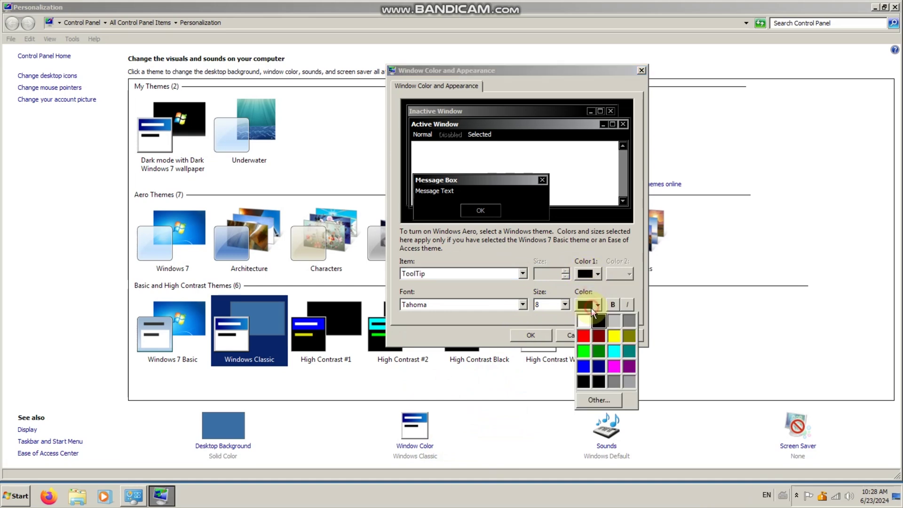
click(584, 321)
- Give the Window element a black background with white text
click(522, 274)
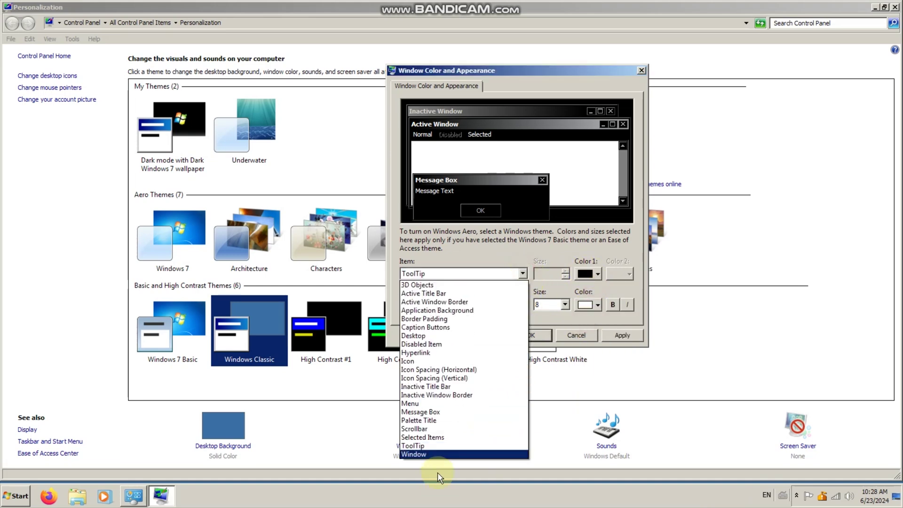
click(426, 454)
click(585, 273)
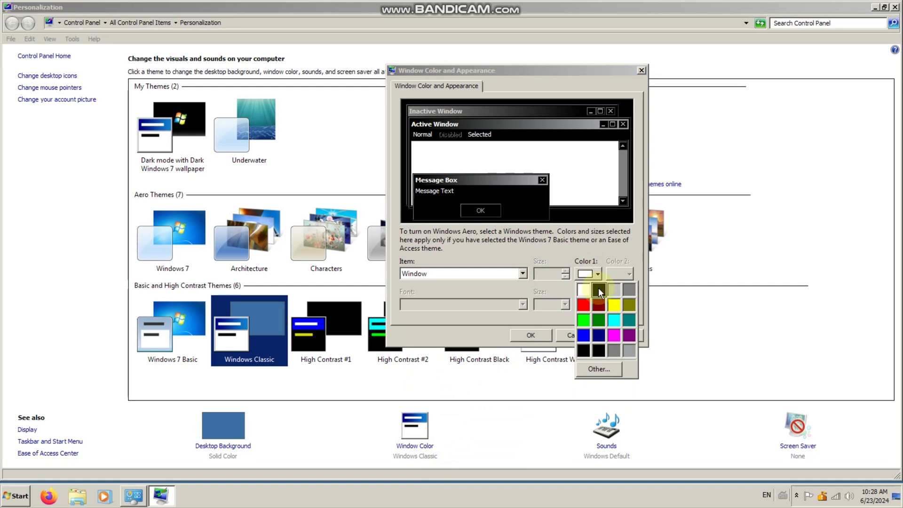
click(599, 289)
click(594, 304)
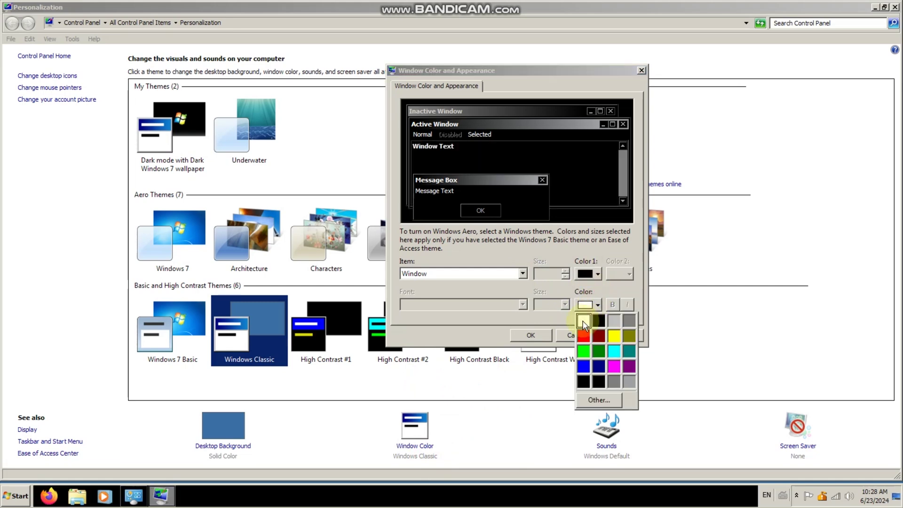
click(583, 321)
- Change the 3D Objects text colour to white
click(520, 277)
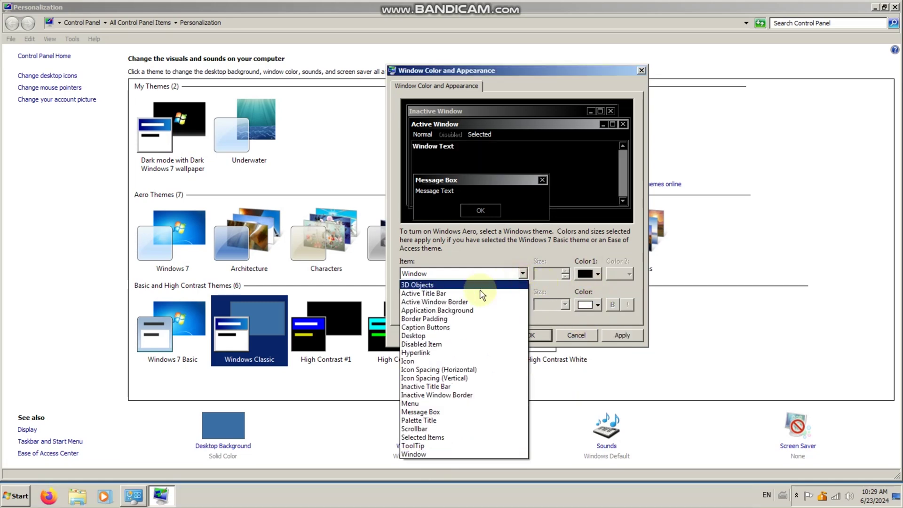
click(446, 287)
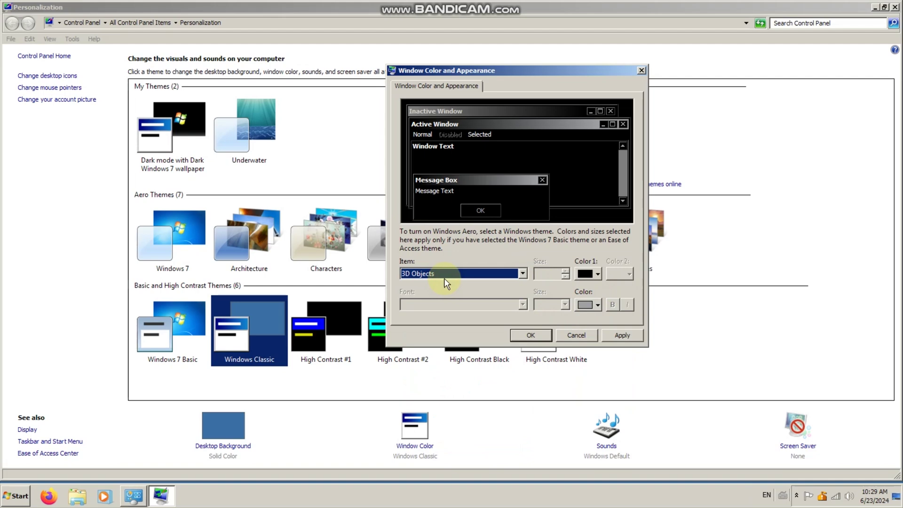
click(585, 305)
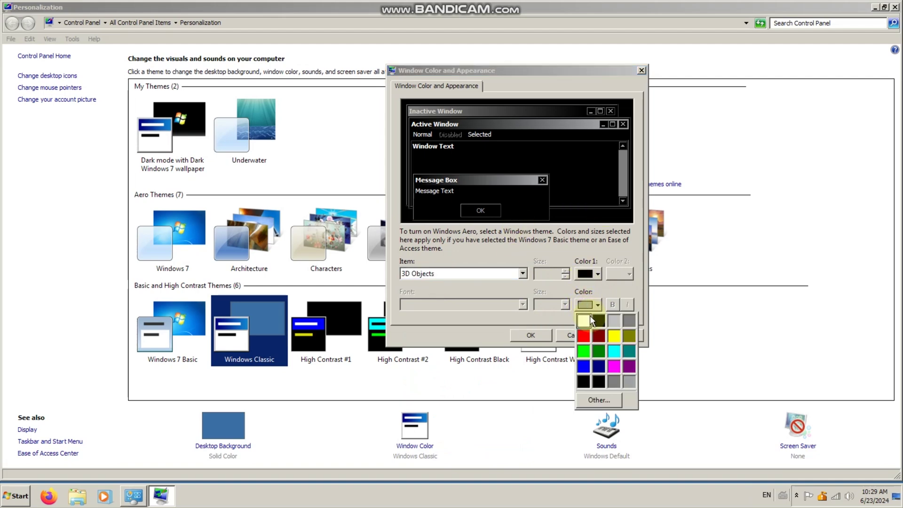
click(585, 320)
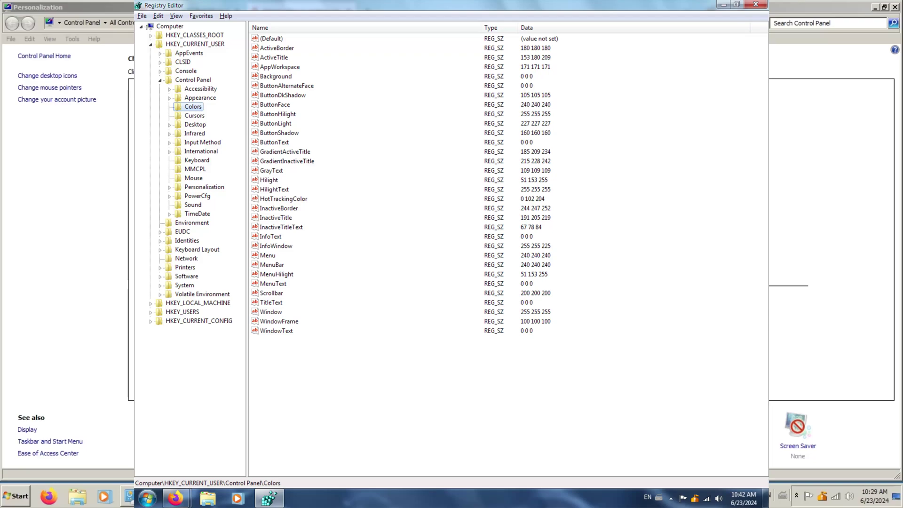